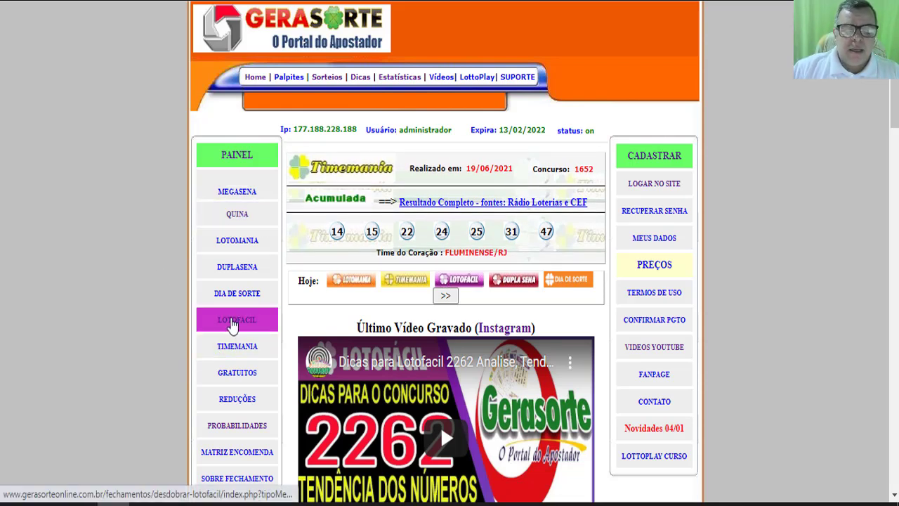
Open the Lotofácil closures page and check the details of the currently loaded closure, returning to the statistics view
click(230, 325)
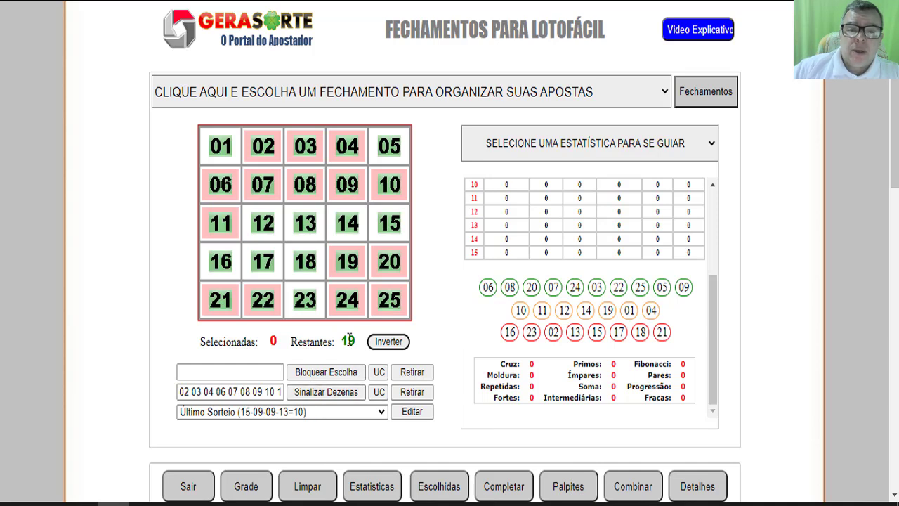
click(698, 486)
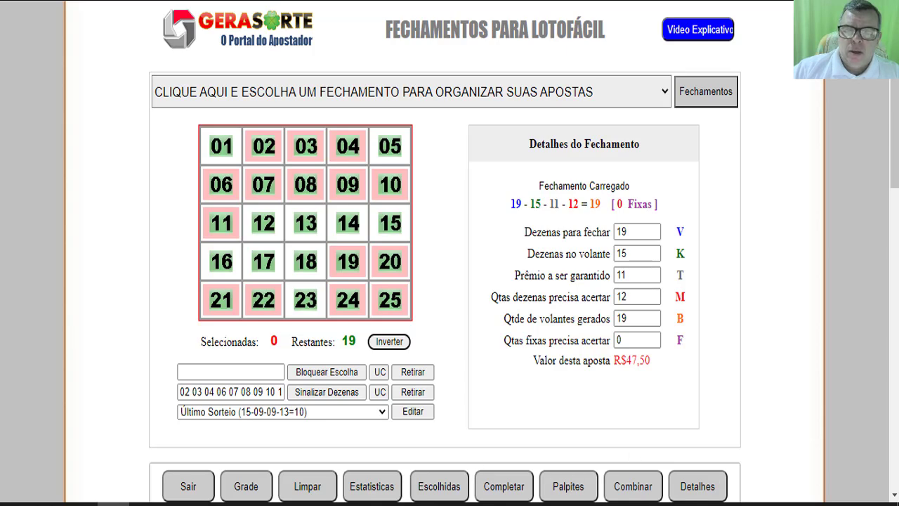
click(372, 486)
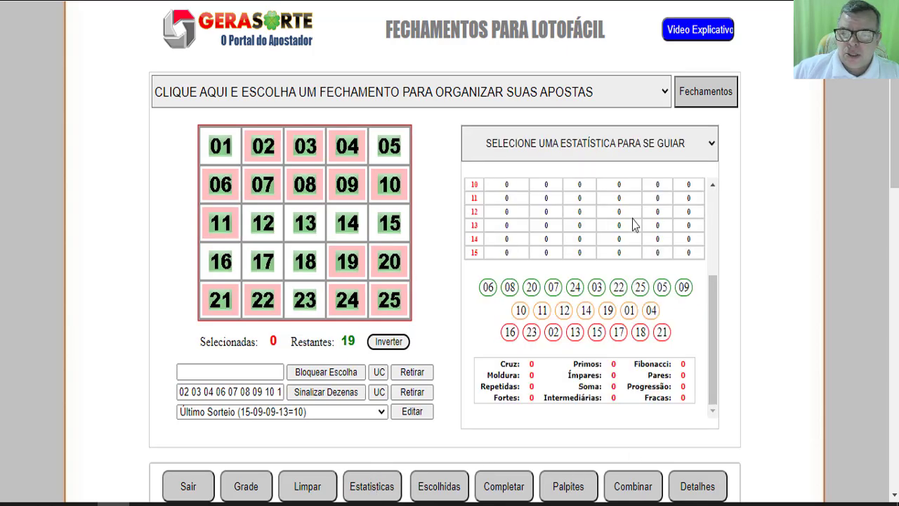
Load the closure of 19 numbers that guarantees 13 points when 14 numbers are hit, with 55 bets for R$137,50
click(666, 95)
scroll(512, 270, down, 4)
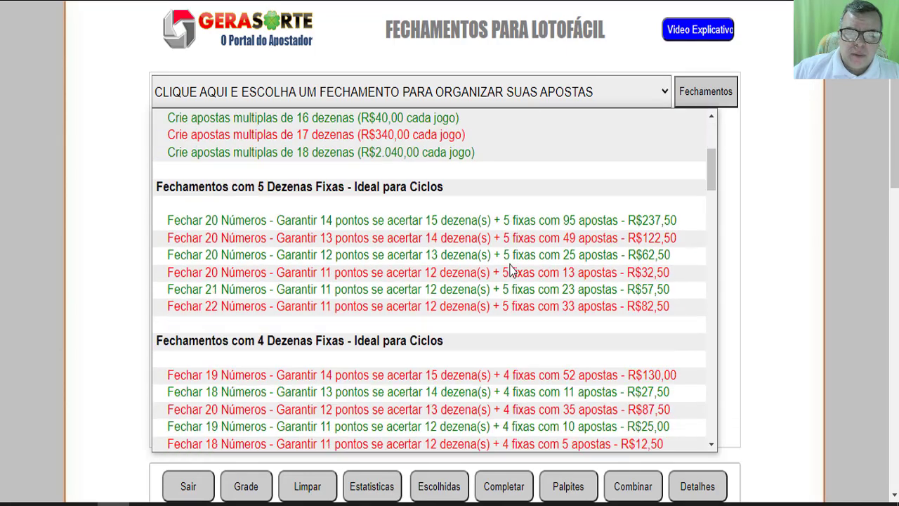
scroll(512, 270, down, 12)
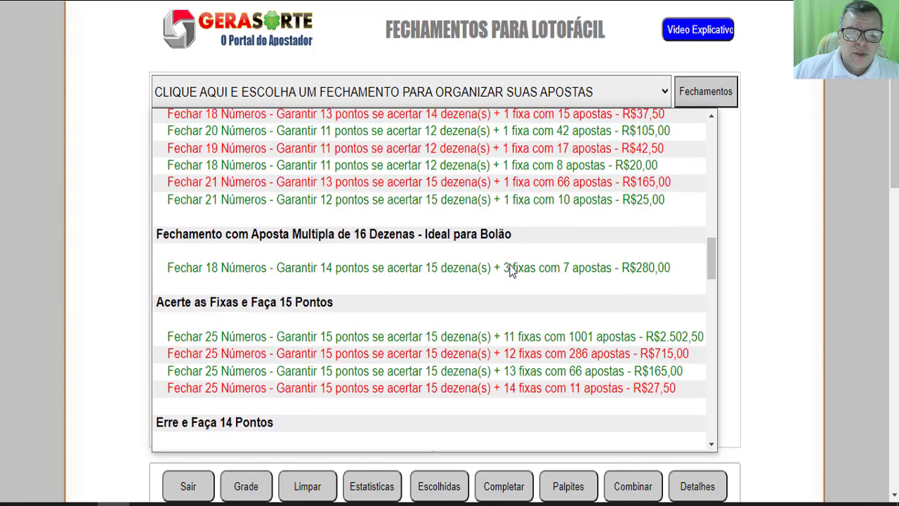
scroll(512, 271, down, 5)
scroll(512, 270, down, 10)
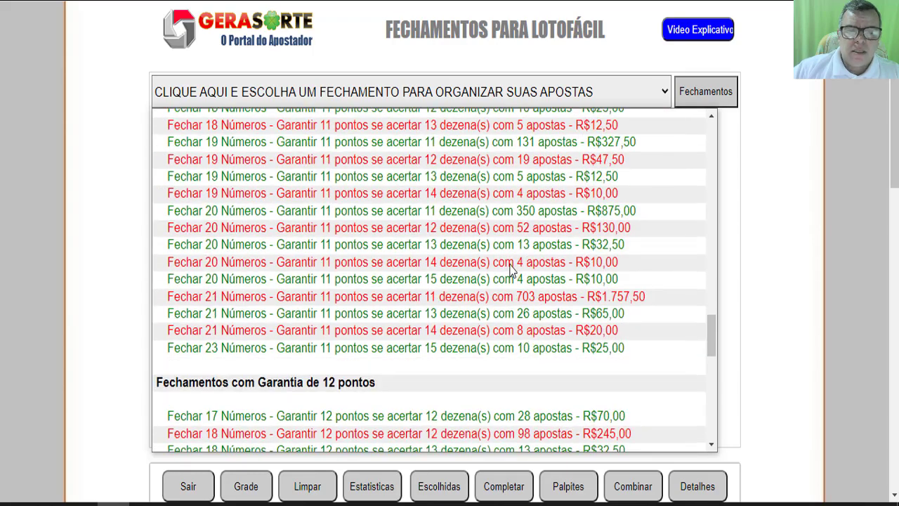
scroll(512, 270, down, 3)
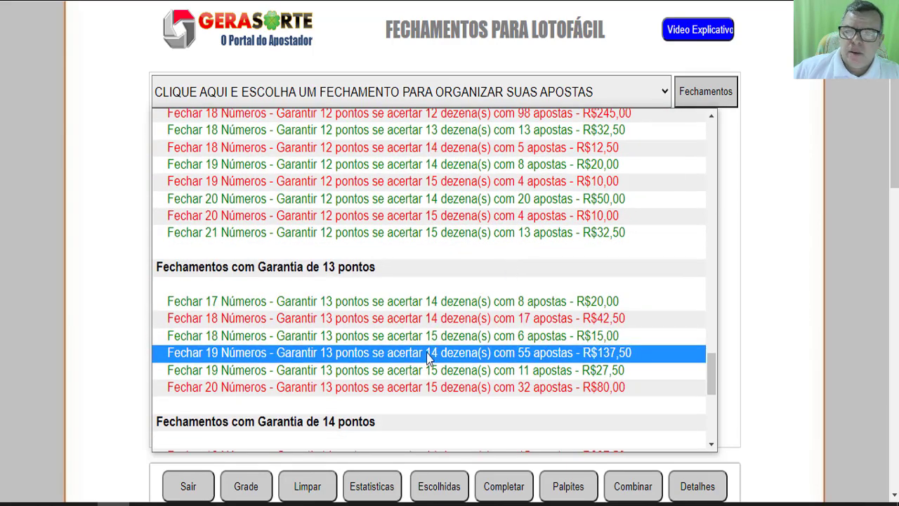
click(547, 360)
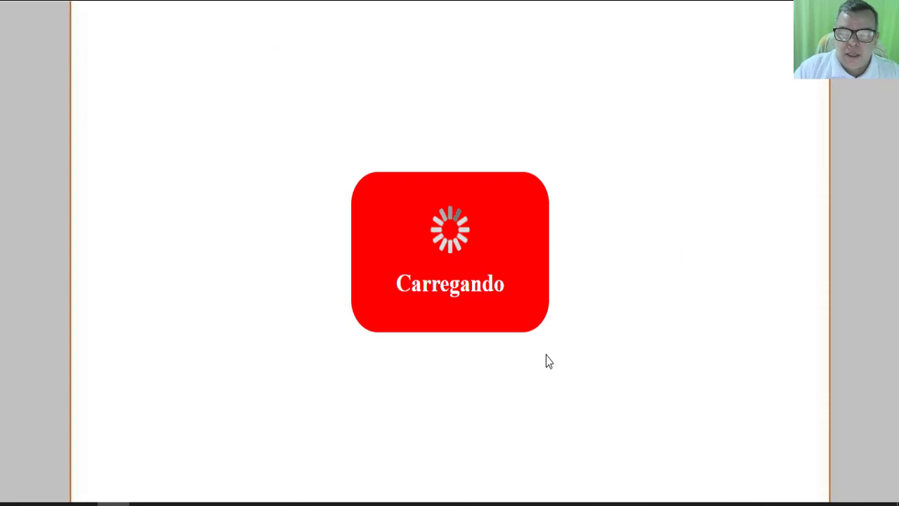
scroll(546, 360, down, 3)
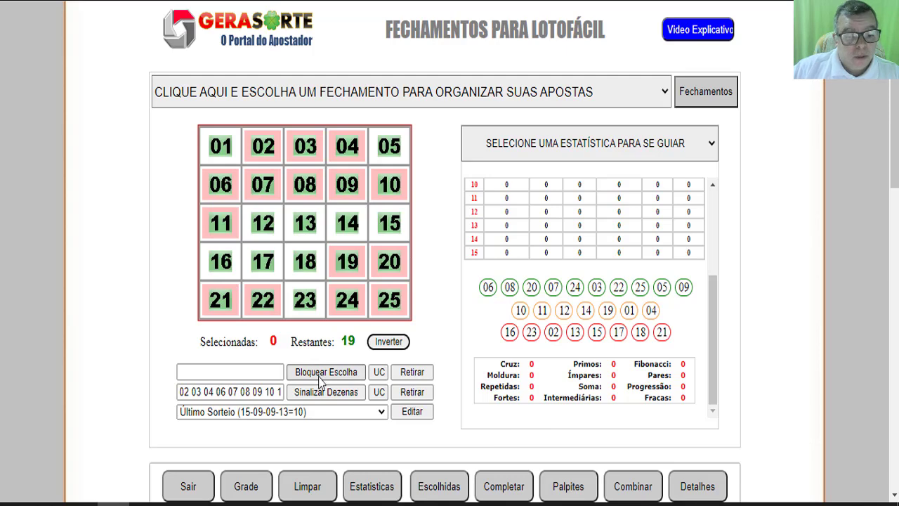
Switch to the Notepad notes and copy the line of 19 numbers under "fechamento de 19 dezenas", returning to the closures page
mouse_move(178, 504)
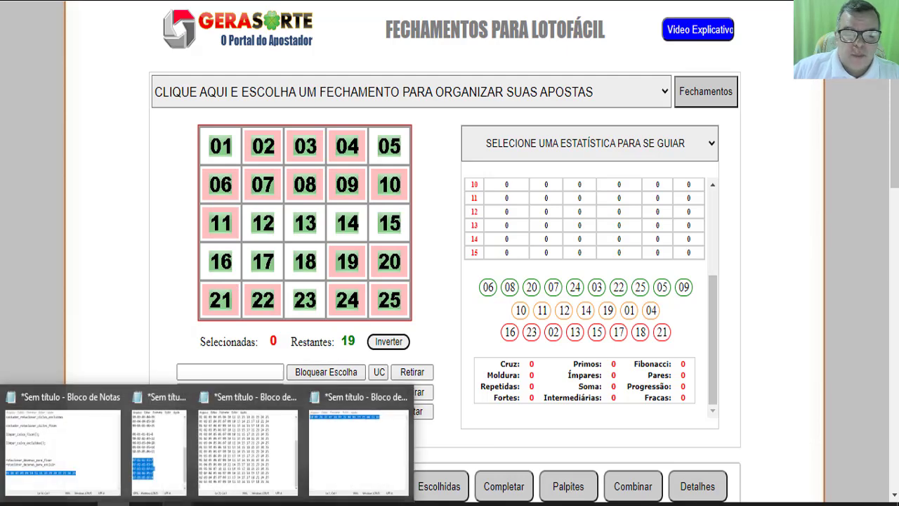
click(295, 460)
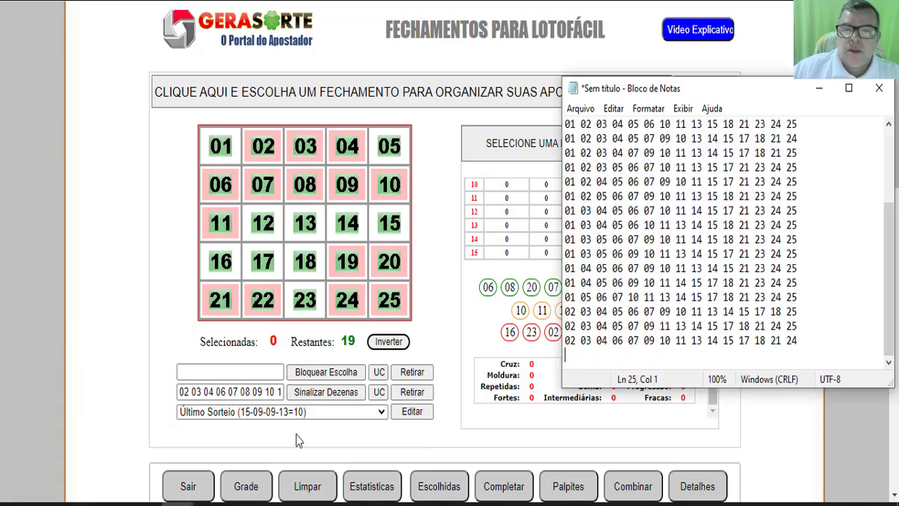
scroll(670, 202, up, 5)
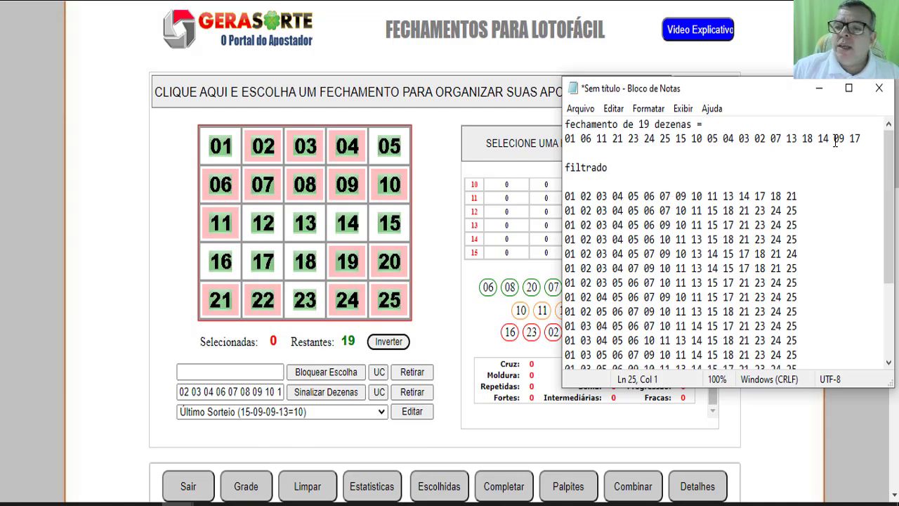
drag(861, 139, 565, 138)
key(ctrl+c)
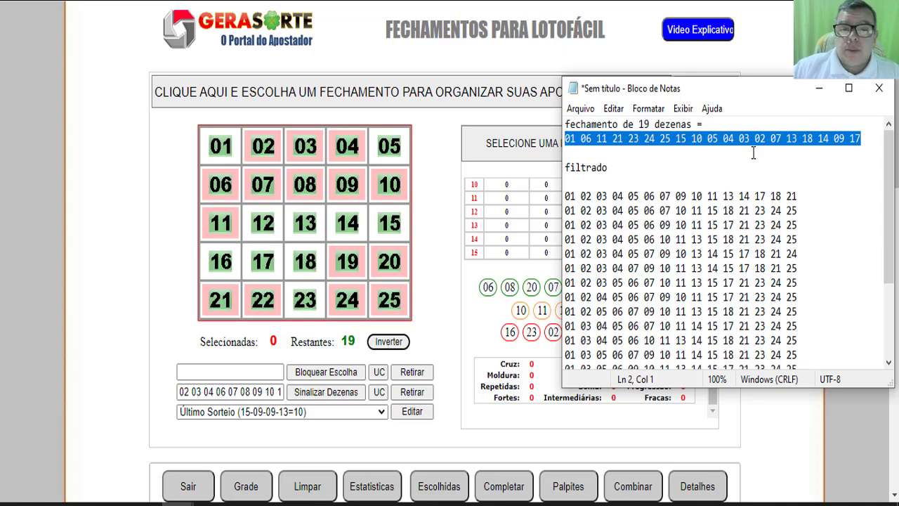
click(819, 89)
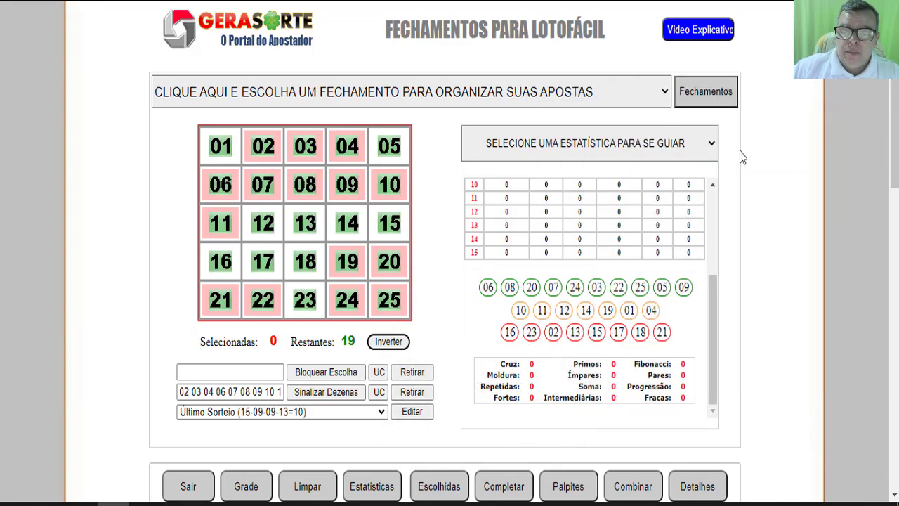
Import the copied 19 numbers as the chosen numbers for the closure and generate the combined games
click(437, 486)
click(507, 384)
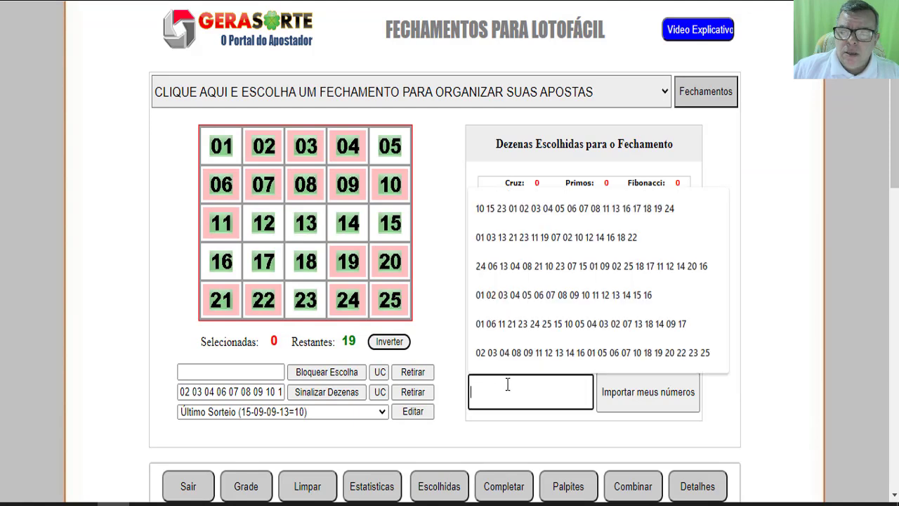
key(ctrl+v)
click(635, 394)
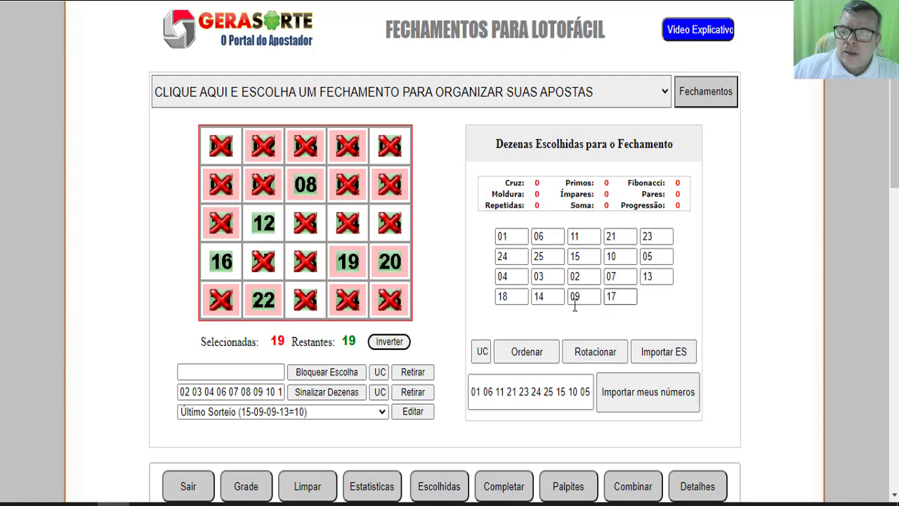
click(631, 487)
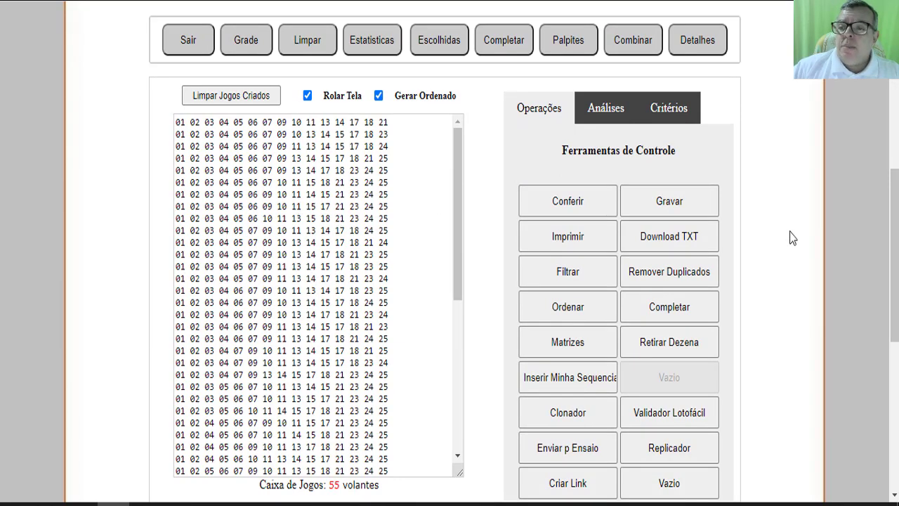
Review the loaded closure's details, including the cost of the bet
drag(896, 236, 894, 116)
click(696, 413)
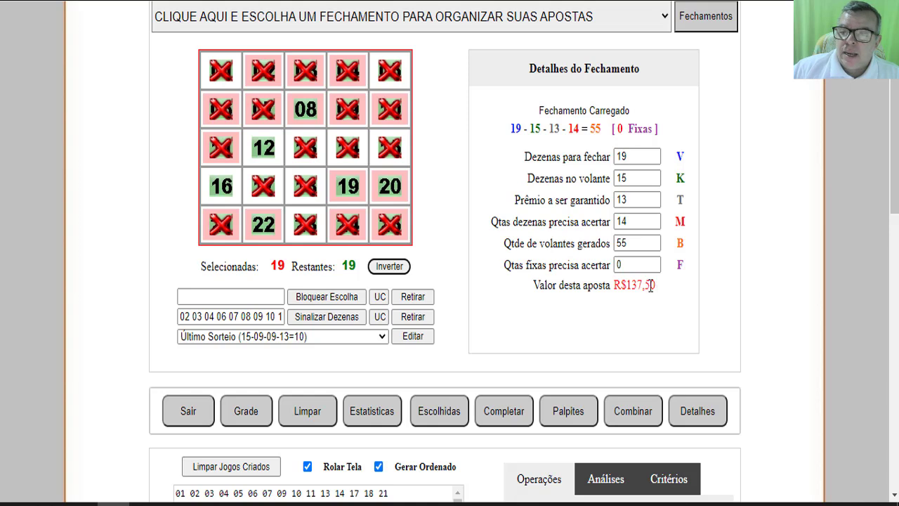
drag(651, 285, 613, 287)
click(650, 315)
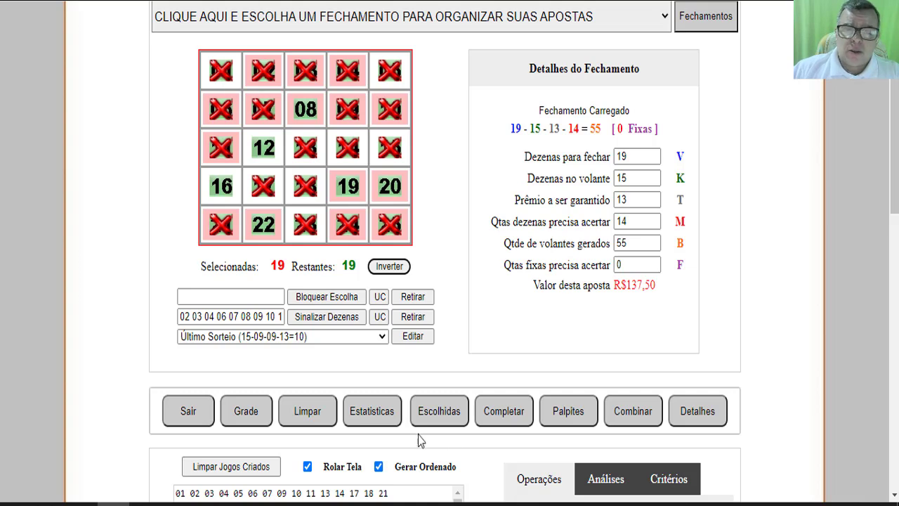
Show the statistics for the 19 chosen numbers, switching number 25 off and on again to refresh them
click(386, 416)
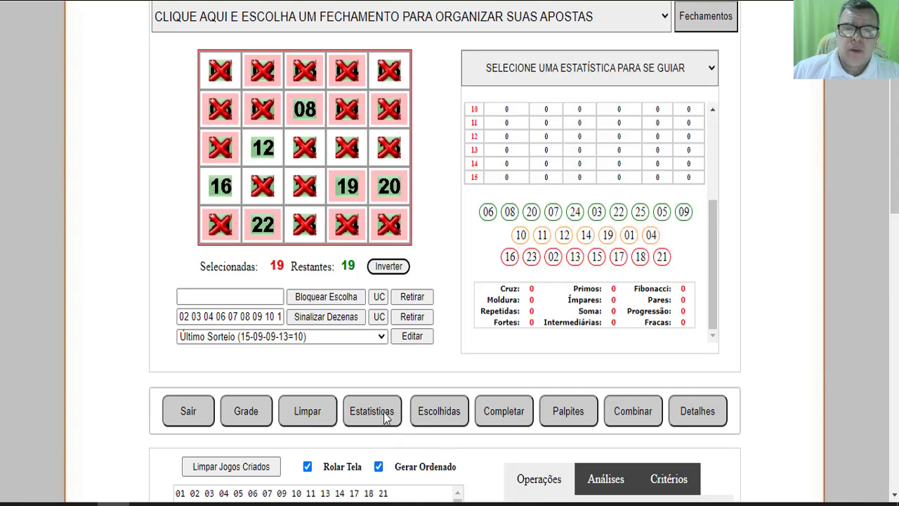
click(400, 226)
click(404, 227)
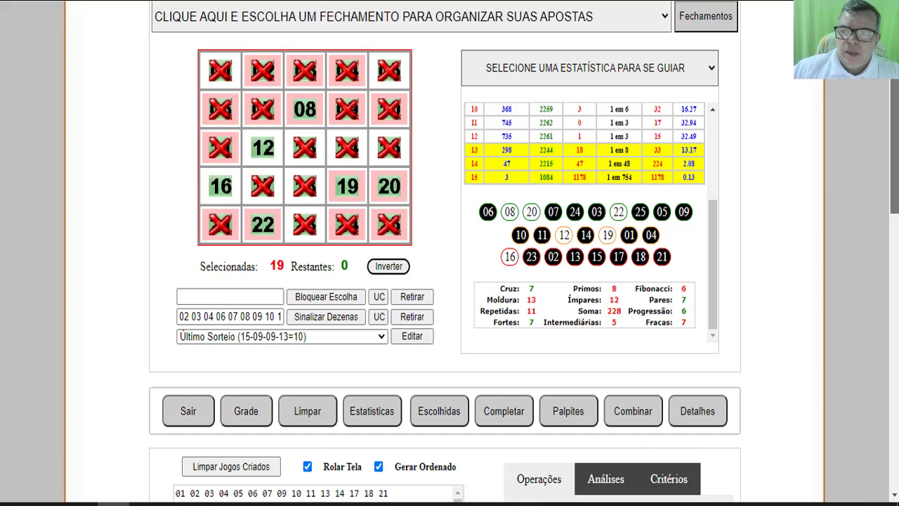
Open the checking and simulation page for the generated games and check them against contest 2261
scroll(781, 284, down, 6)
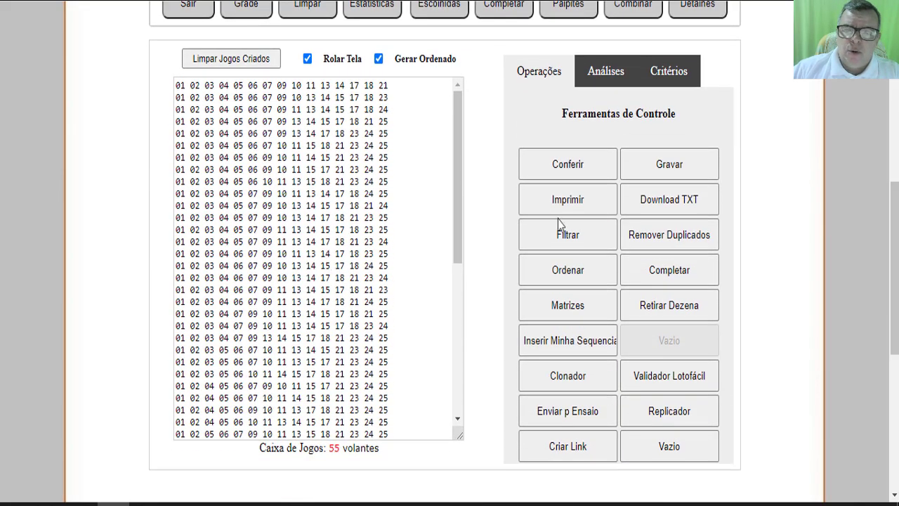
click(581, 173)
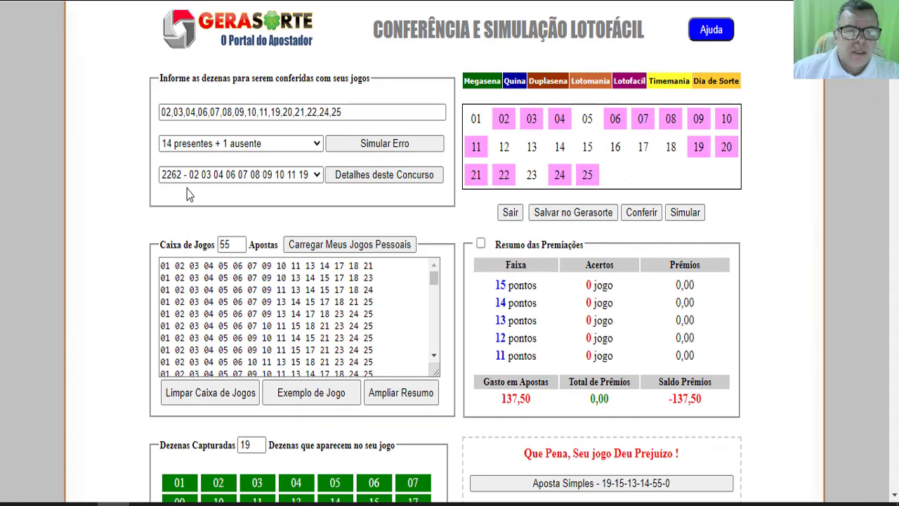
click(315, 176)
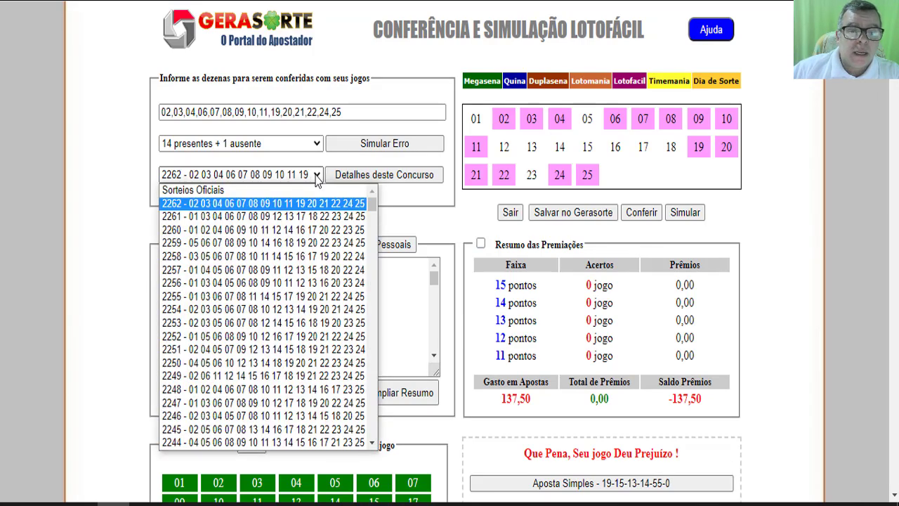
click(241, 218)
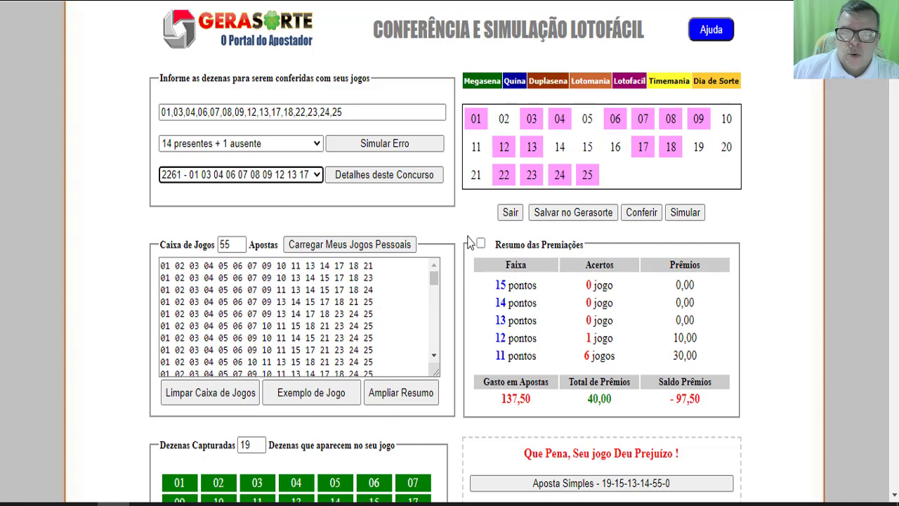
Simulate several random draws against the generated games to examine the prize summary
click(695, 214)
scroll(785, 236, down, 1)
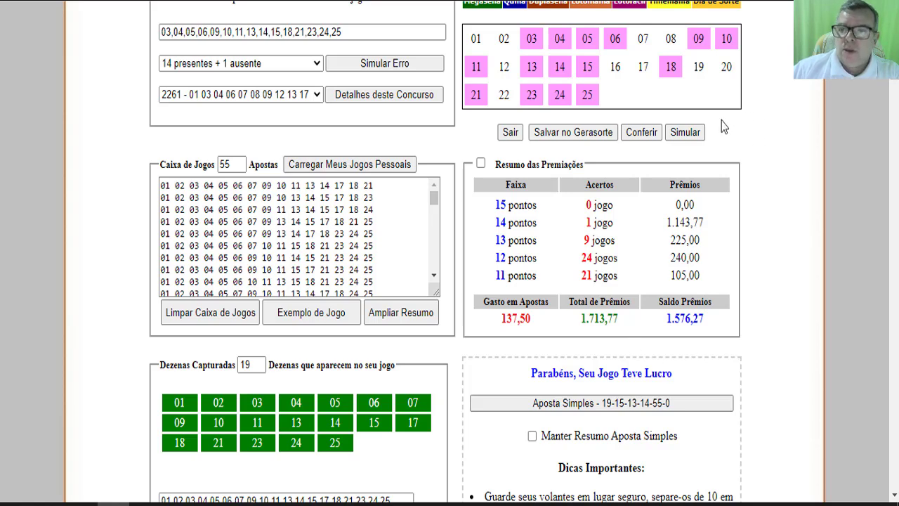
click(684, 135)
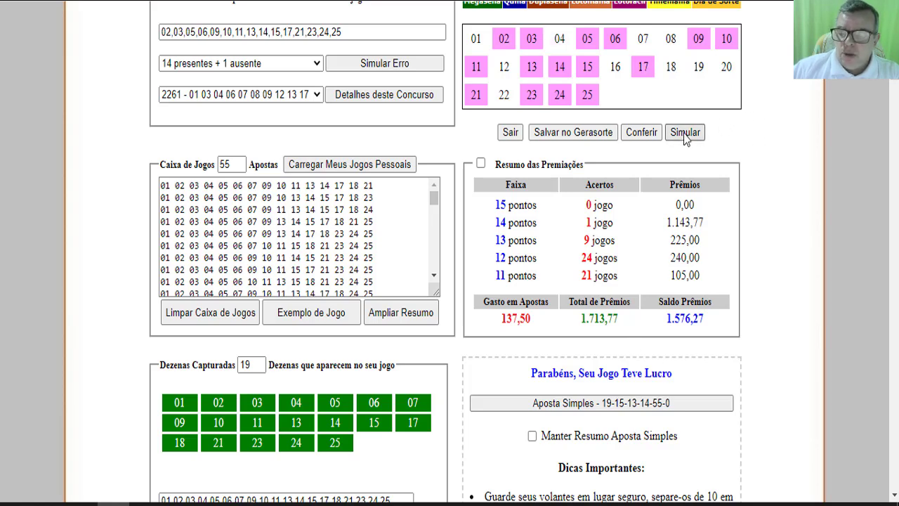
click(685, 135)
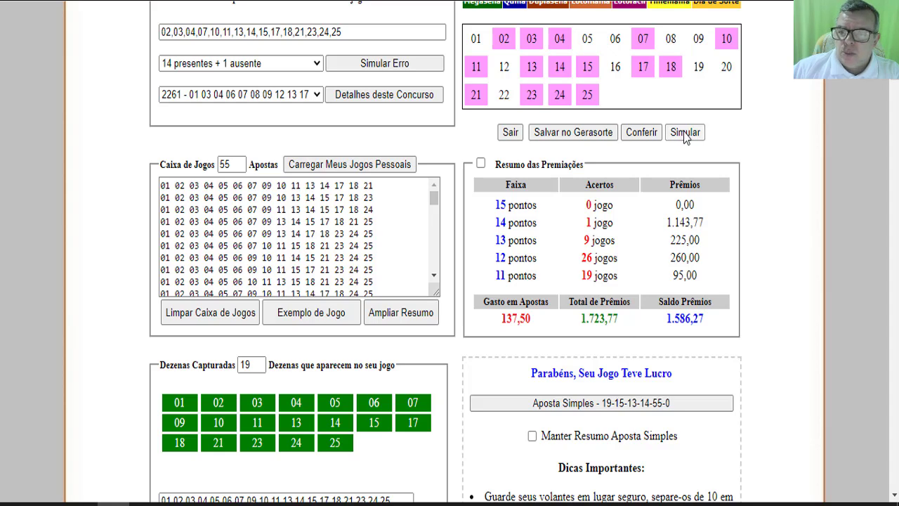
click(684, 135)
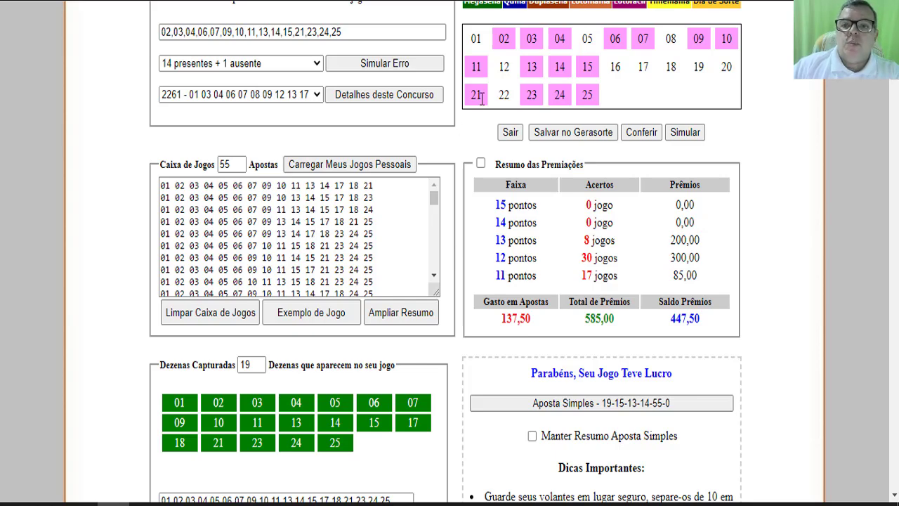
Return to the closures page and select game 0001 in the list of generated games to display its analysis
scroll(446, 252, up, 10)
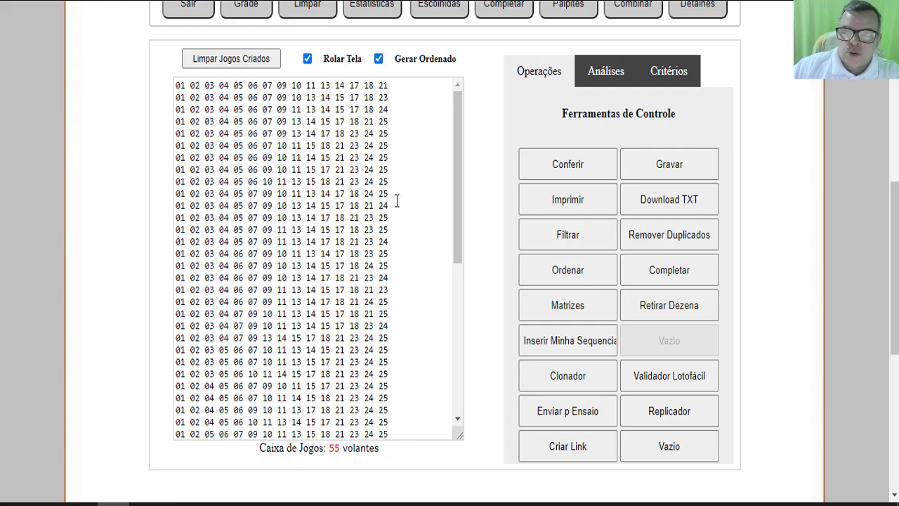
drag(894, 239, 894, 74)
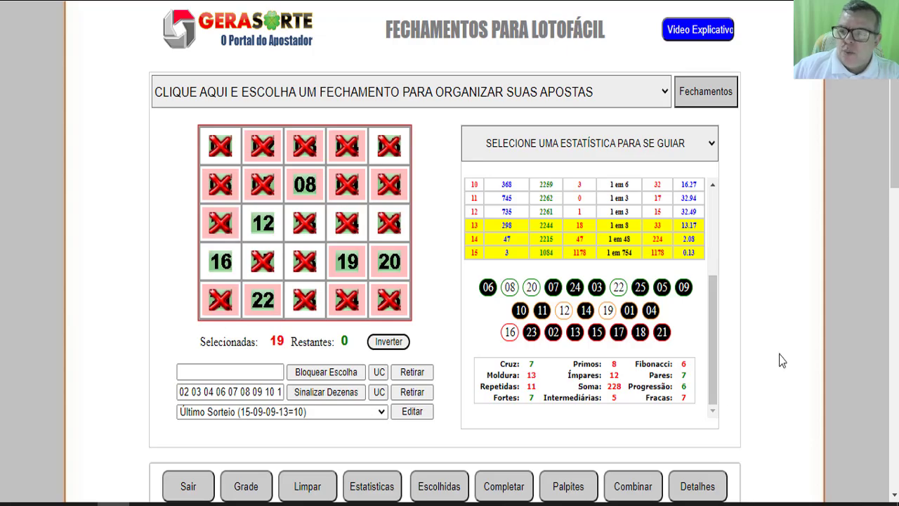
scroll(782, 360, down, 6)
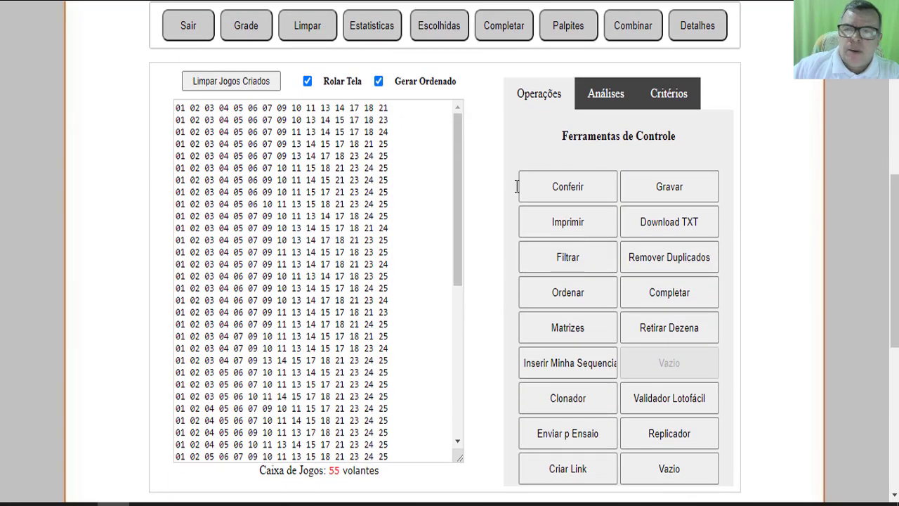
scroll(516, 186, down, 4)
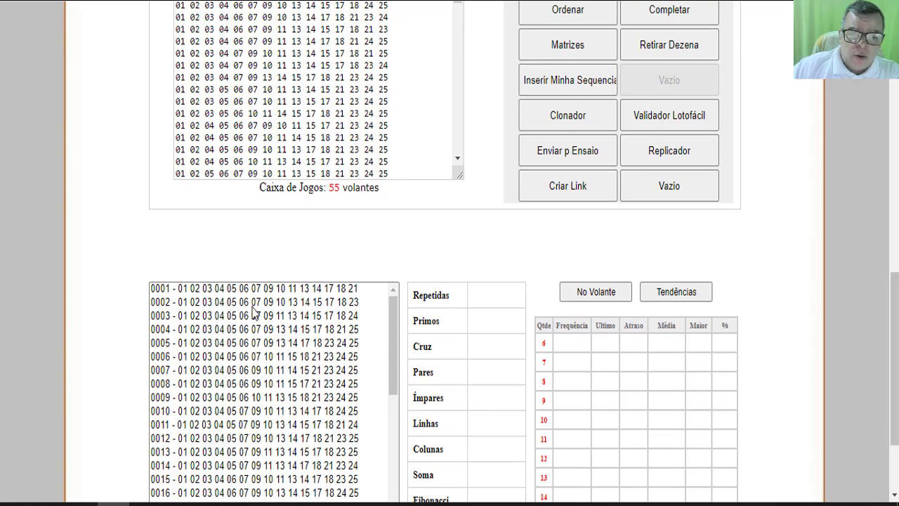
scroll(896, 318, down, 2)
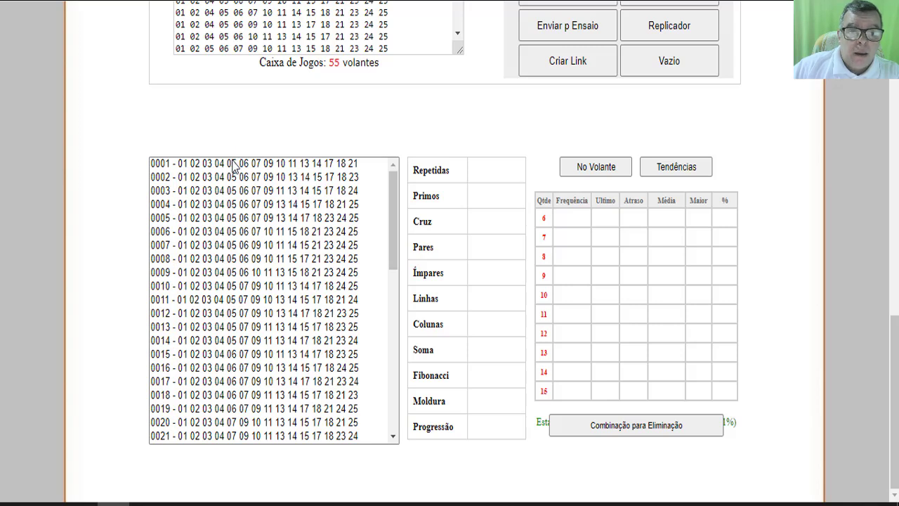
click(234, 164)
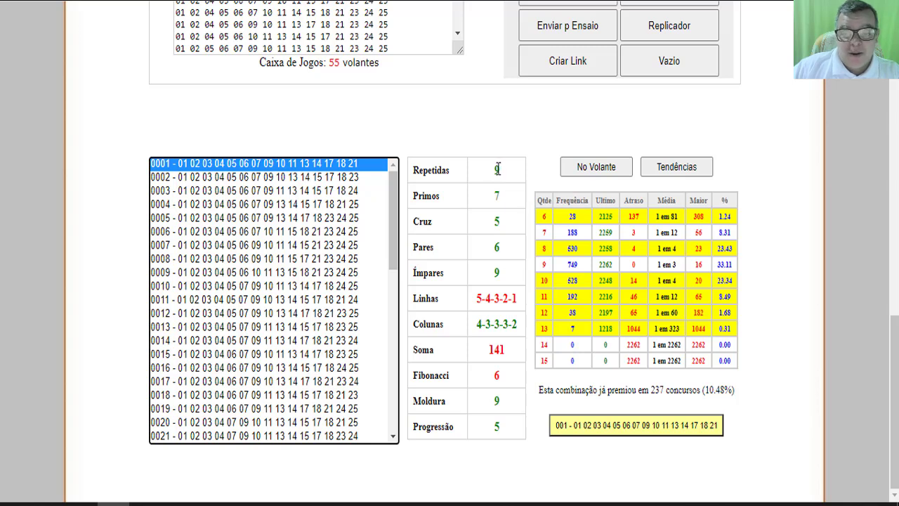
Review the analyses of games 0002 to 0006 and remove game 0006 from the generated games
mouse_move(502, 178)
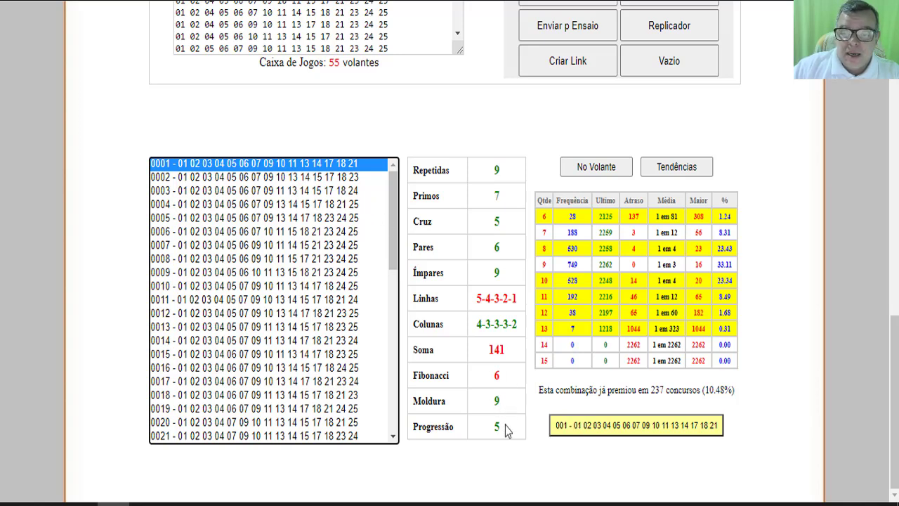
click(342, 179)
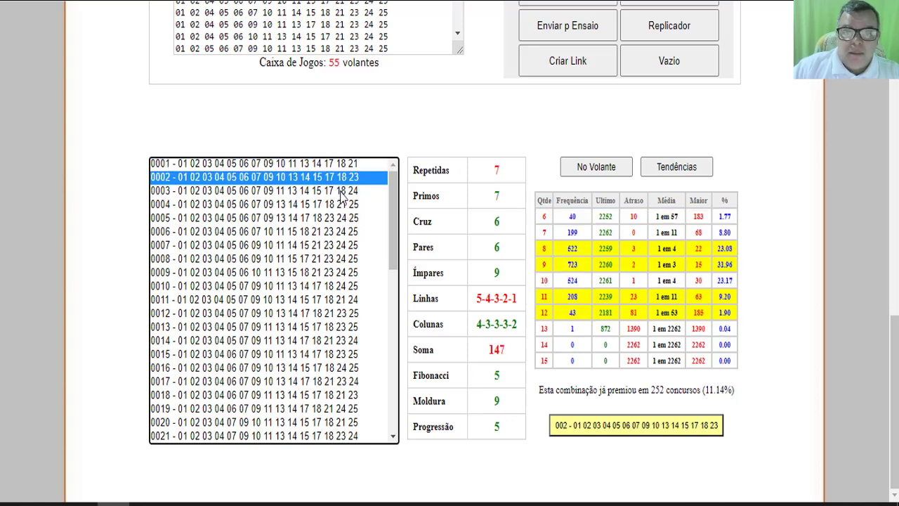
click(342, 192)
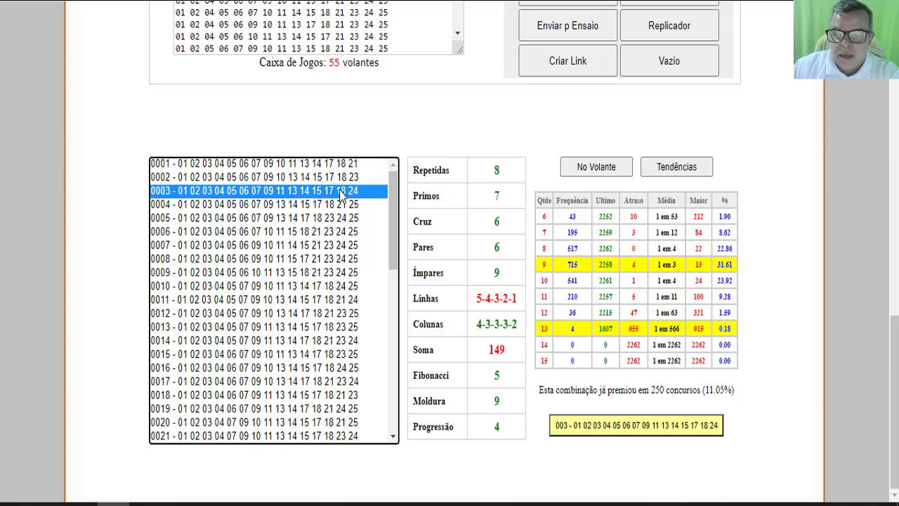
key(Down)
key(Down)
key(Down)
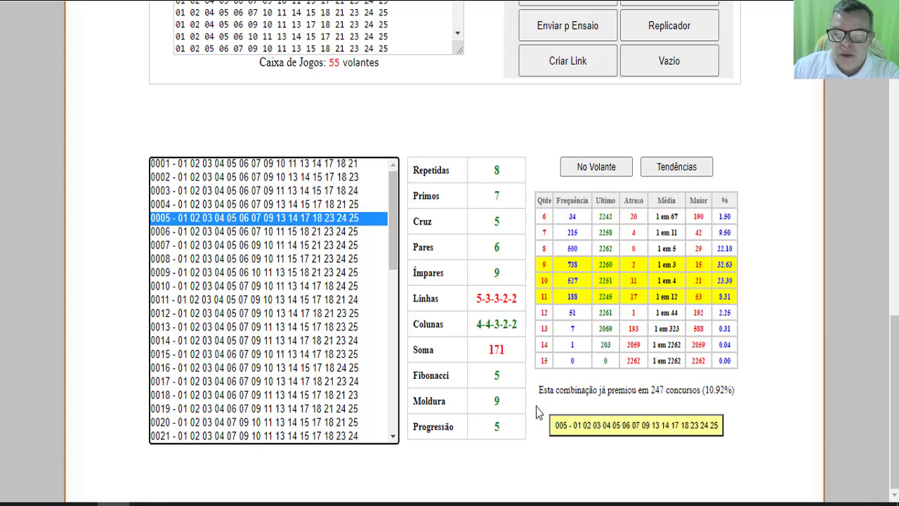
click(627, 430)
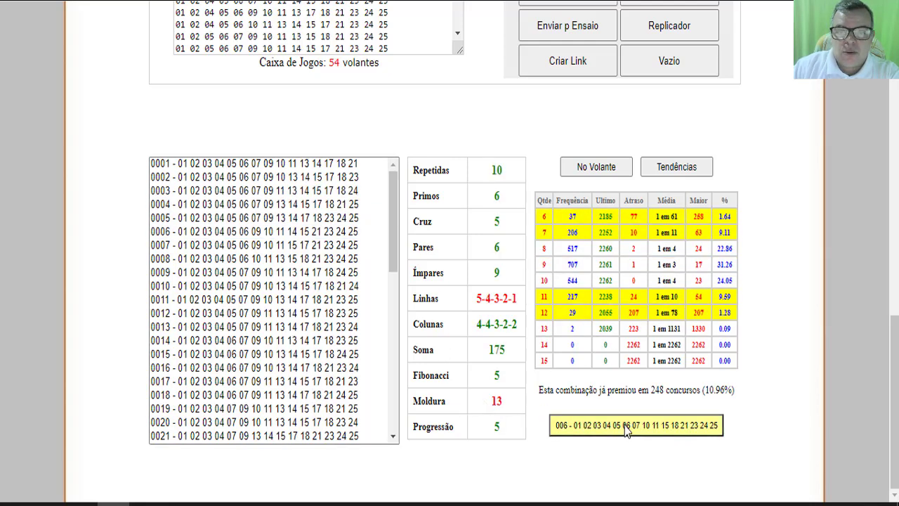
click(346, 220)
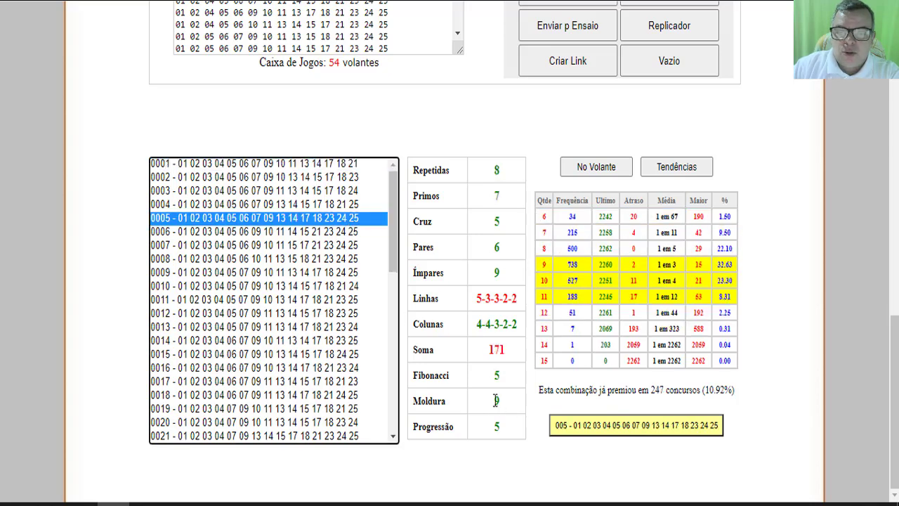
click(340, 233)
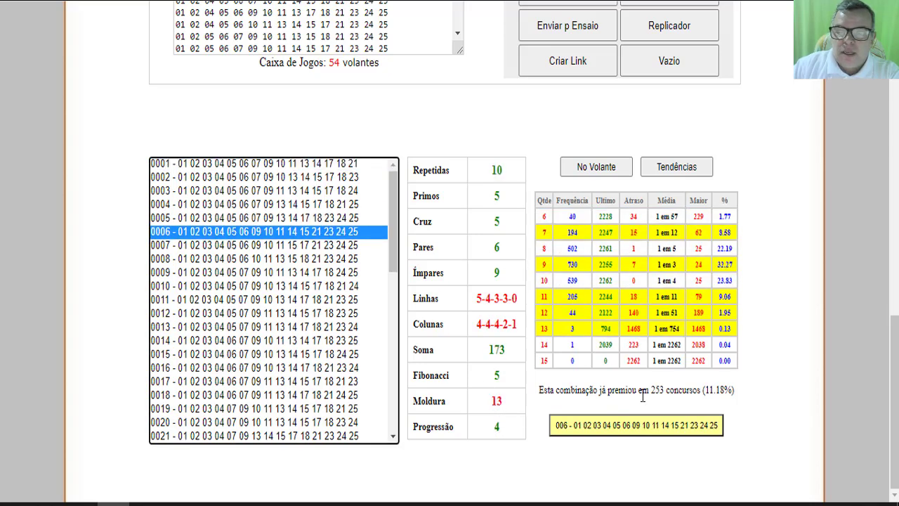
click(631, 429)
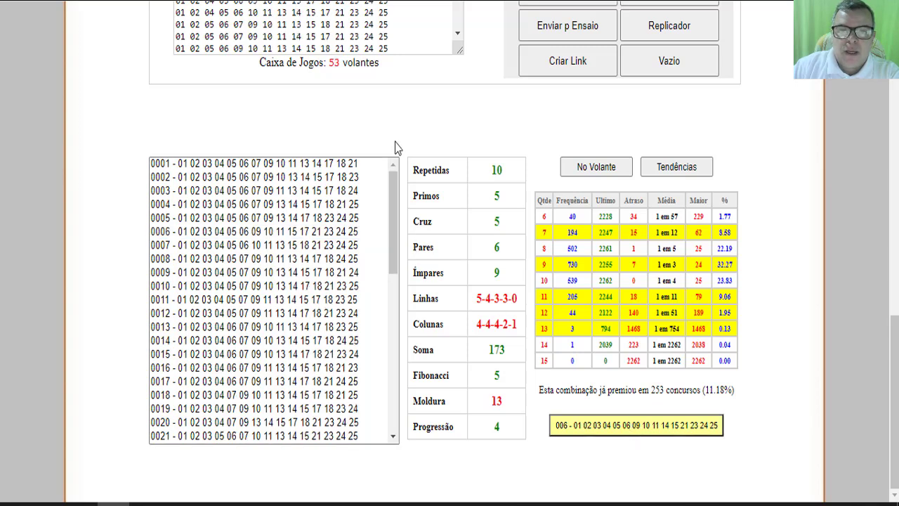
Review the analyses of games 0008 to 0021 one by one and remove game 0021 from the generated games
click(350, 264)
click(351, 259)
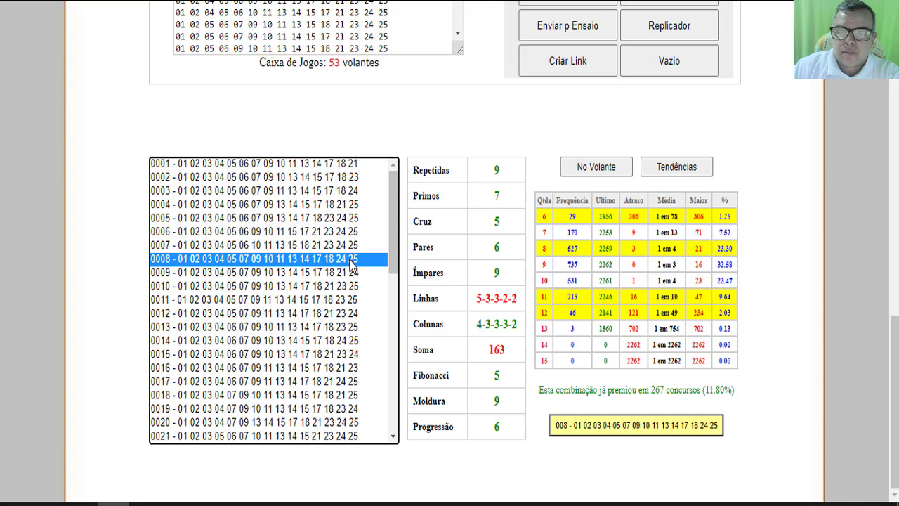
click(348, 274)
key(Down)
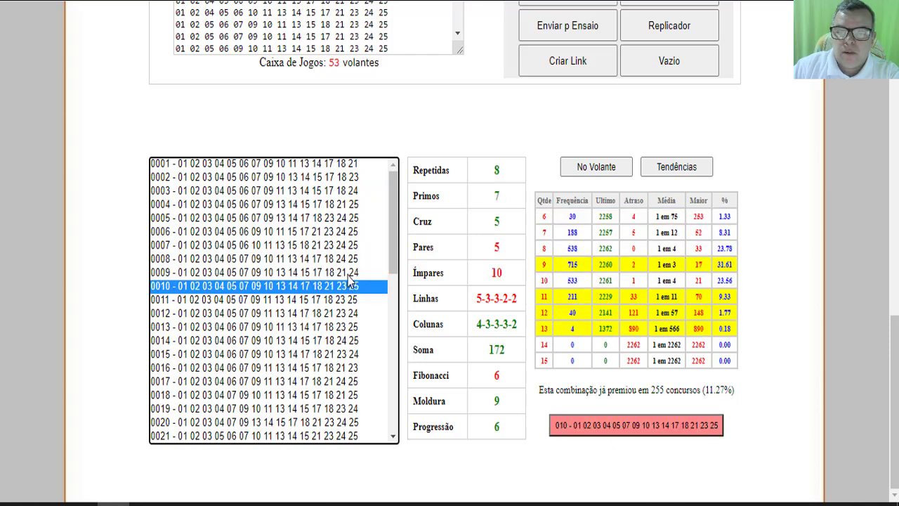
key(Down)
key(Down)
key(Down)
key(Down)
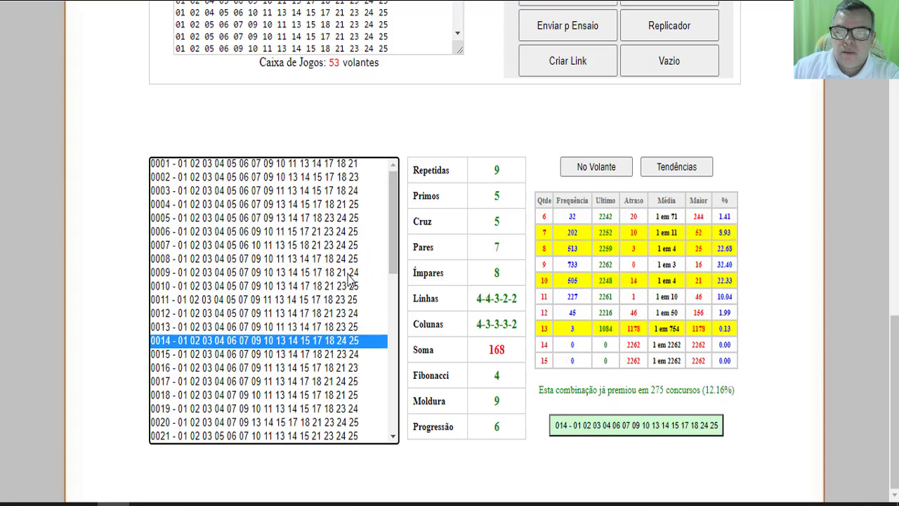
key(Down)
key(Down)
key(Down)
key(Down)
key(Down)
key(Down)
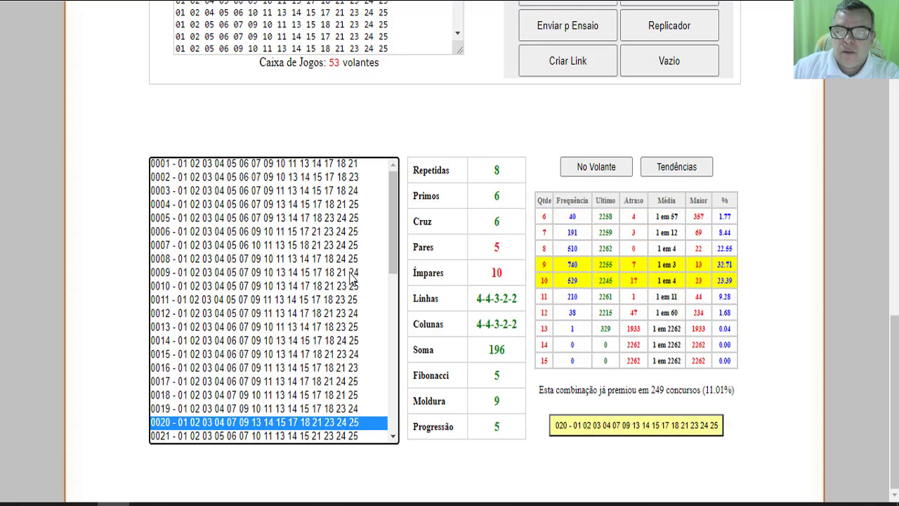
key(Down)
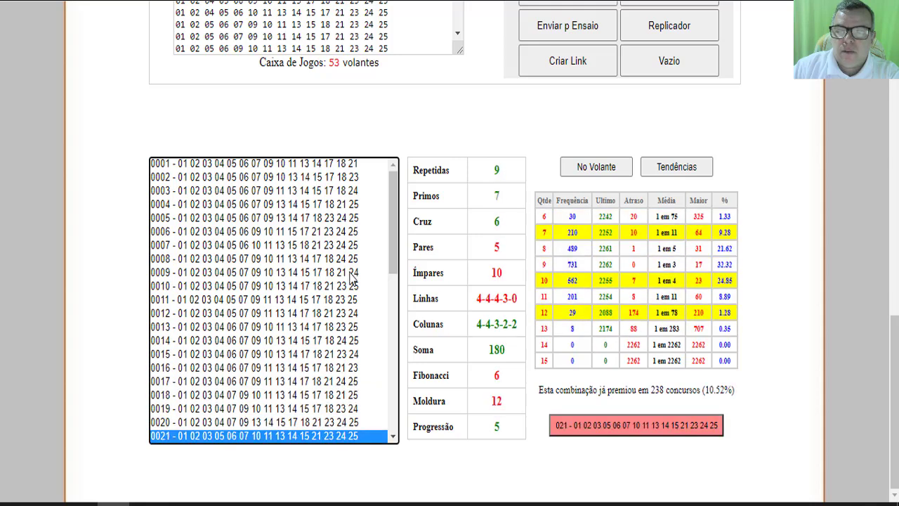
click(613, 432)
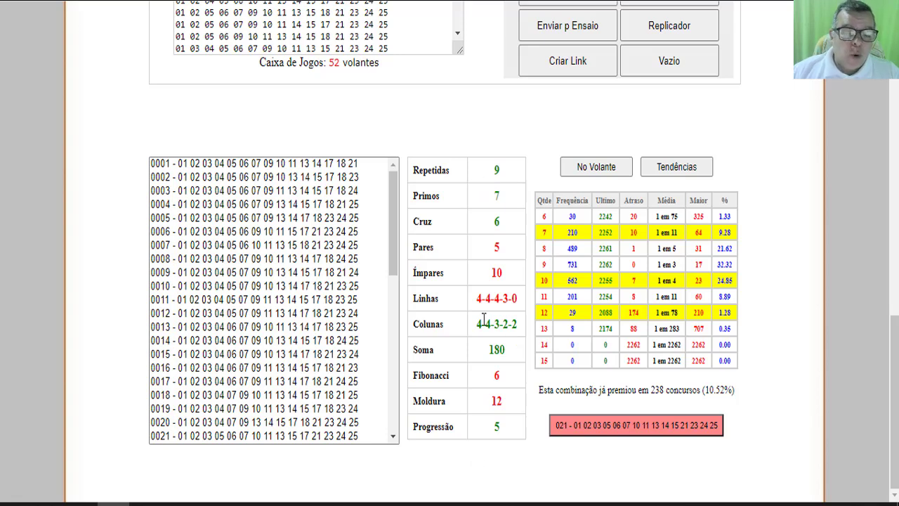
Switch to the untitled Notepad file and select all the games listed under "filtrado"
mouse_move(484, 319)
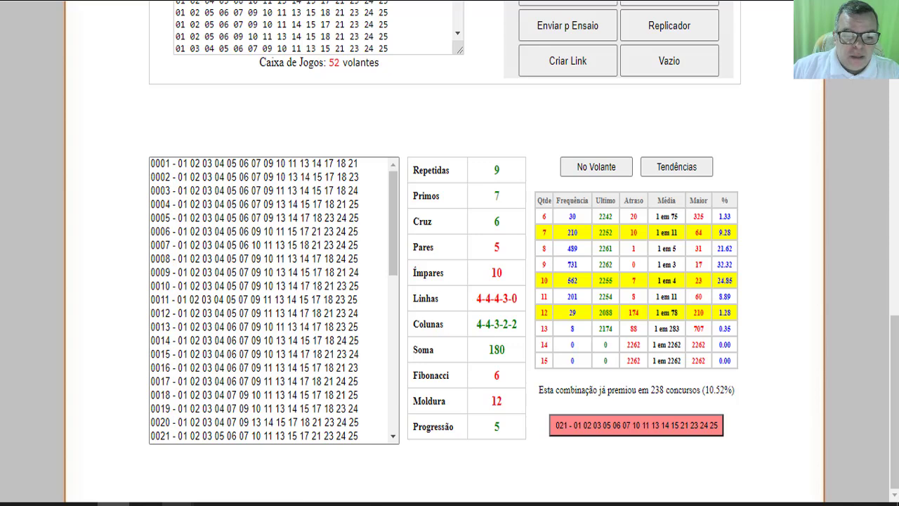
mouse_move(210, 503)
click(255, 463)
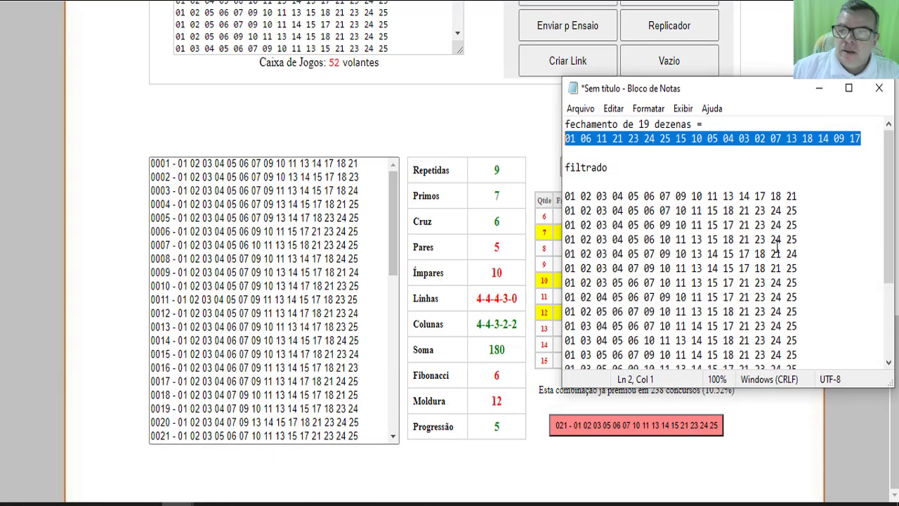
scroll(681, 225, down, 1)
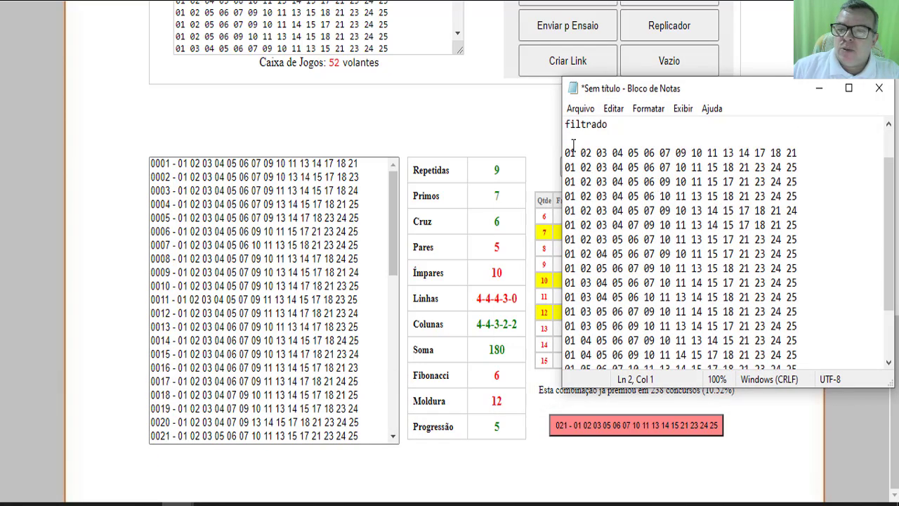
drag(563, 152, 845, 340)
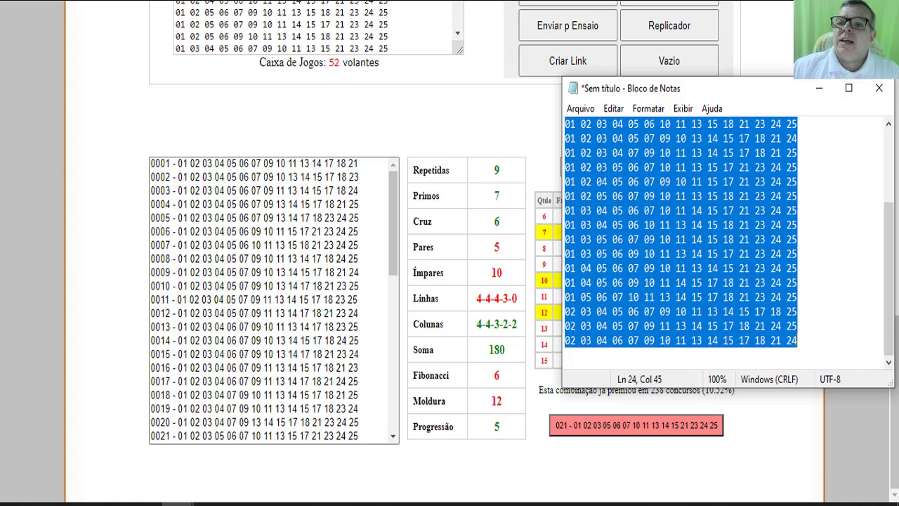
Switch to the checking and simulation page, clear its games box and paste in the 19 filtered games from Notepad
key(alt+Tab)
click(204, 312)
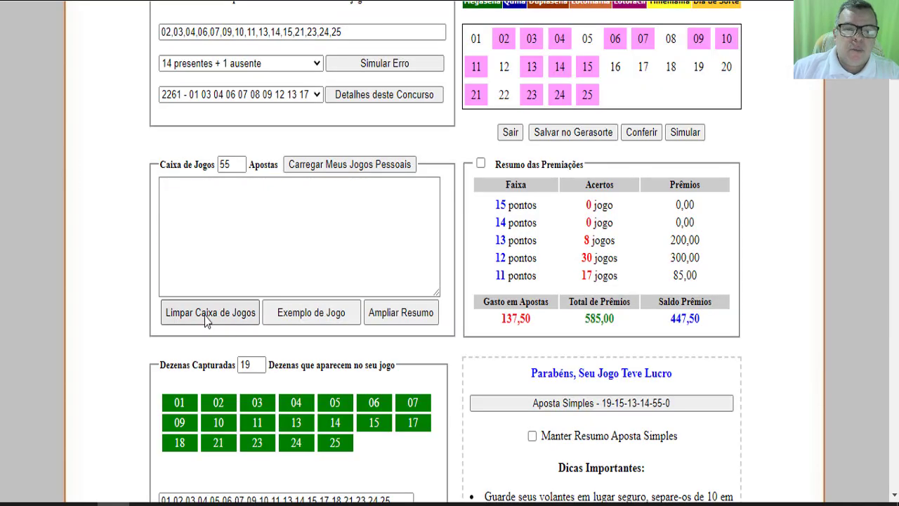
click(251, 203)
key(ctrl+v)
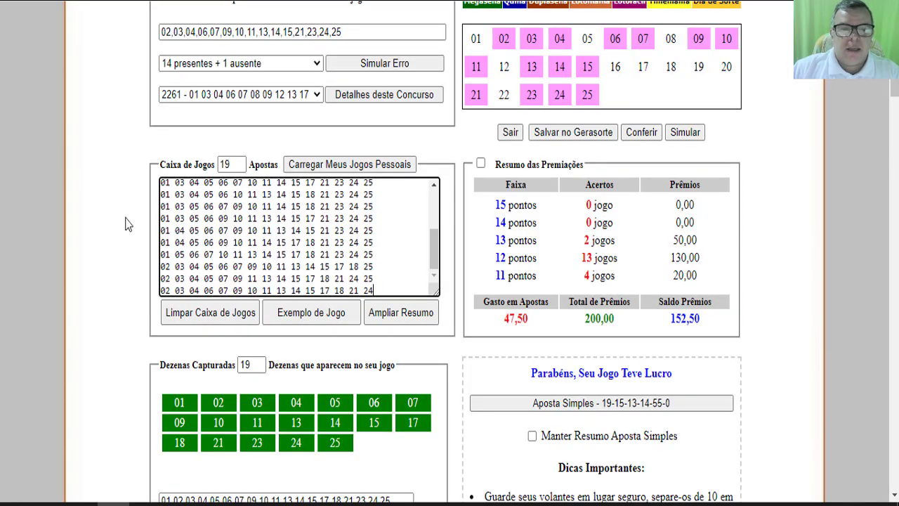
click(117, 197)
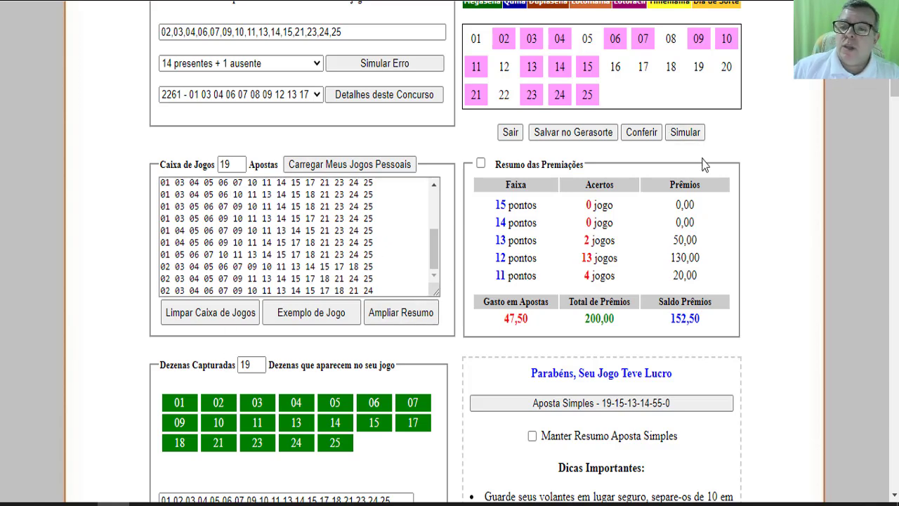
Simulate a long series of random draws against the 19 filtered games to examine the prize summary
click(686, 134)
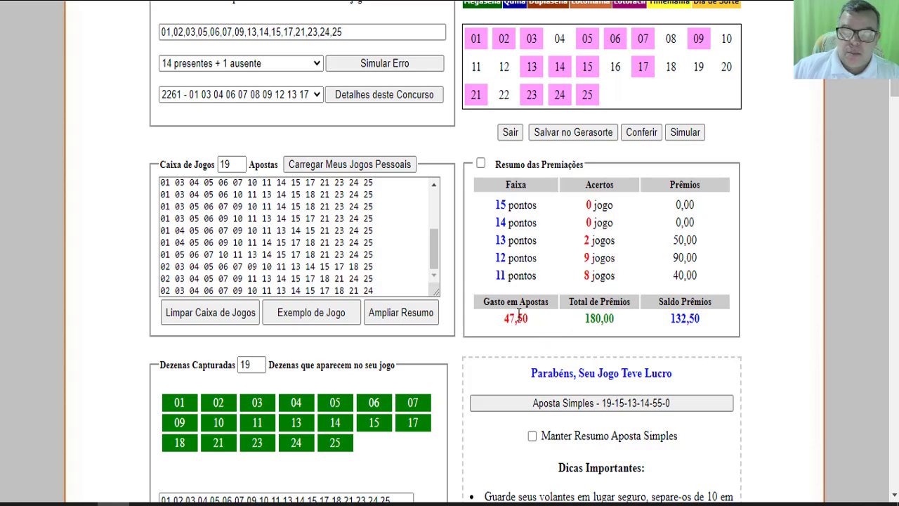
click(682, 132)
click(683, 132)
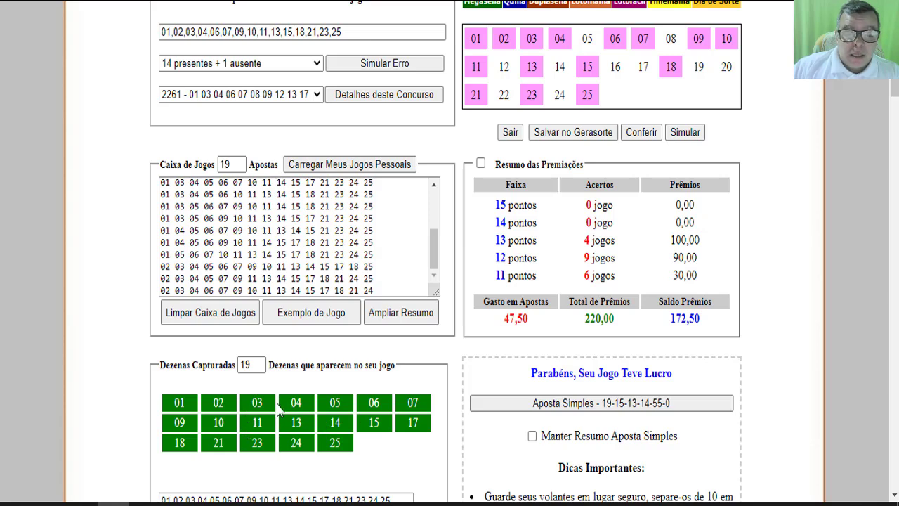
click(697, 136)
click(697, 135)
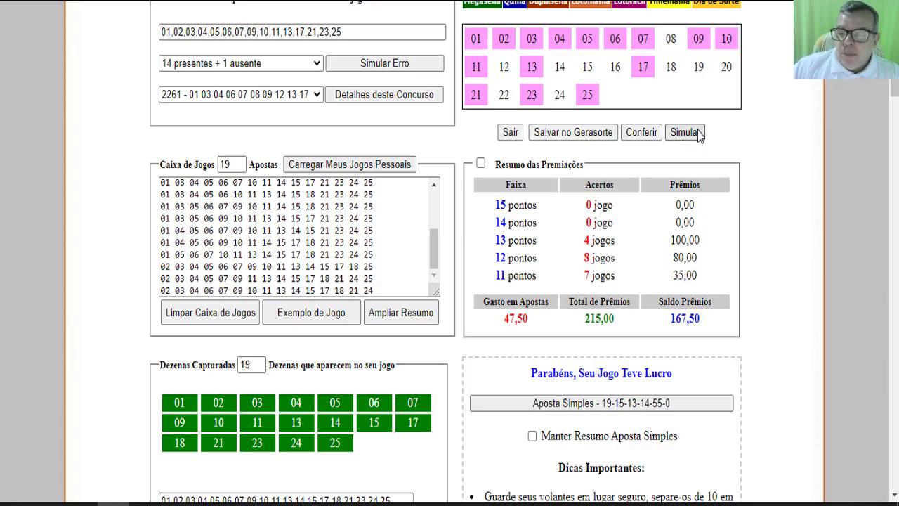
click(697, 136)
click(697, 133)
click(697, 133)
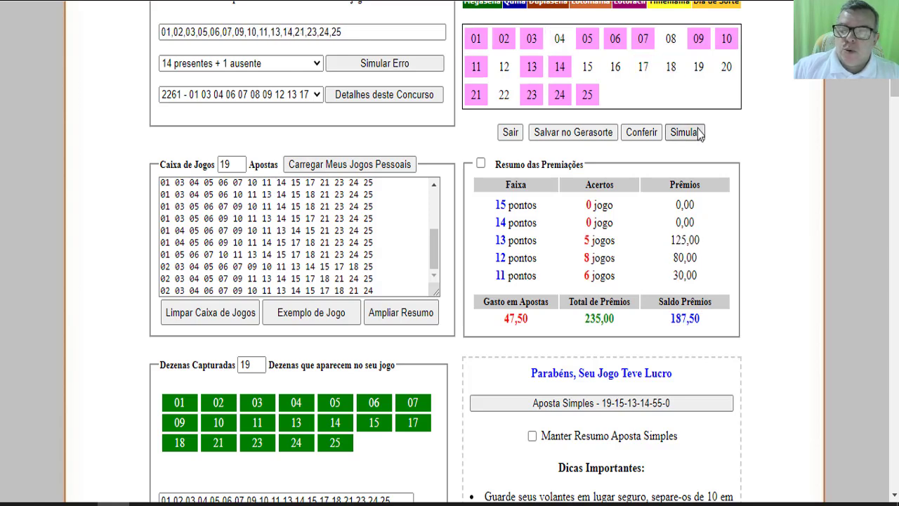
click(697, 133)
click(697, 133)
click(697, 133)
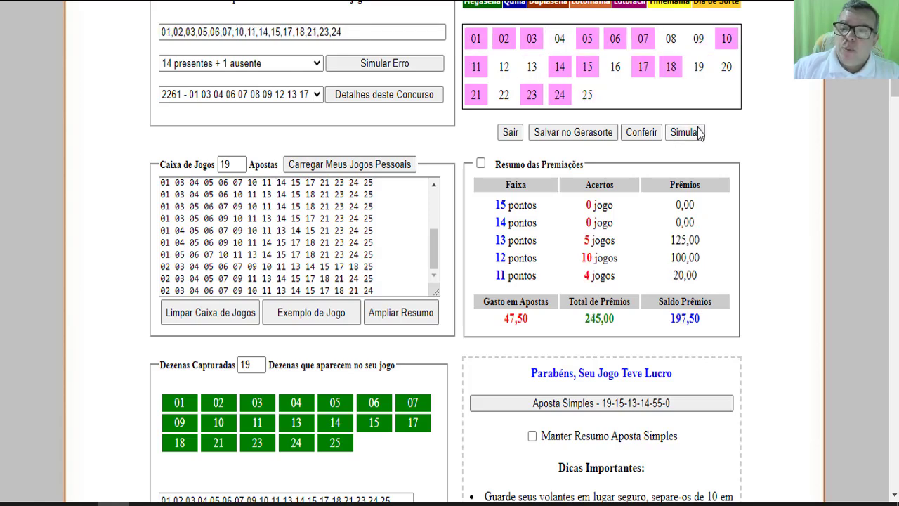
click(697, 133)
click(698, 133)
click(697, 133)
click(697, 133)
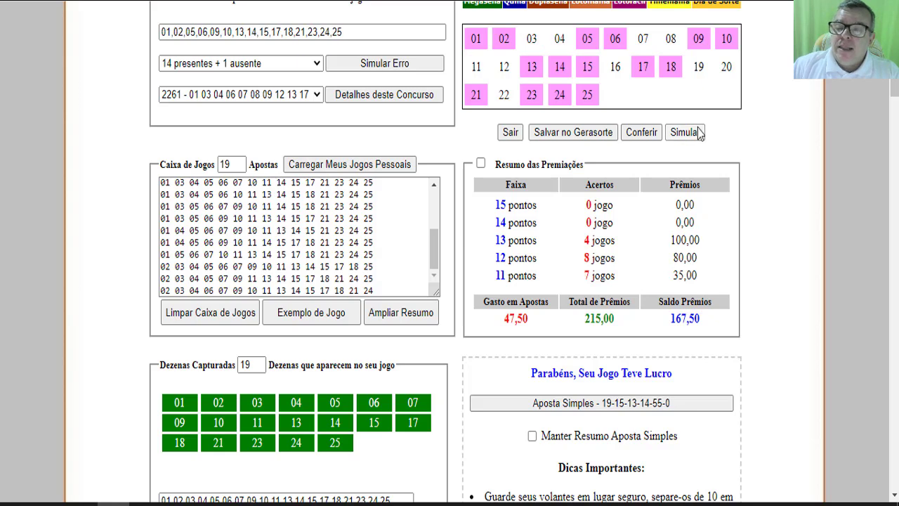
click(697, 133)
click(697, 133)
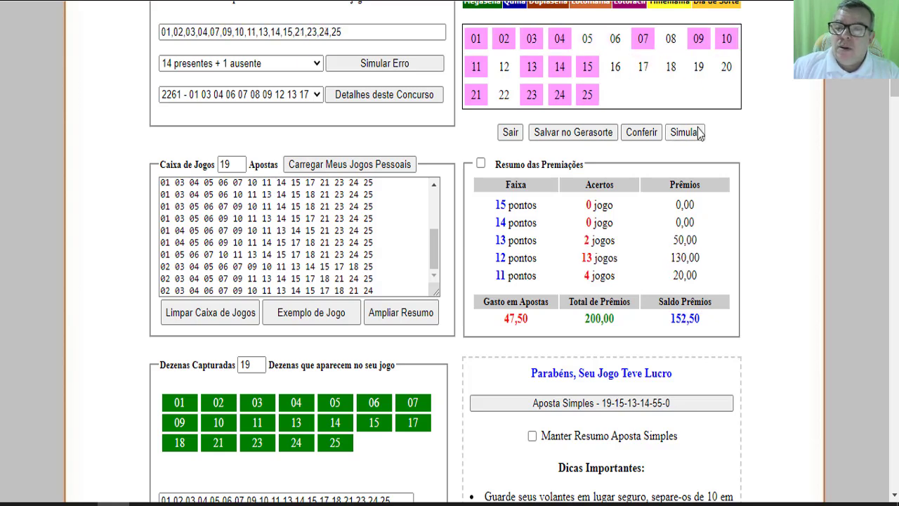
click(697, 133)
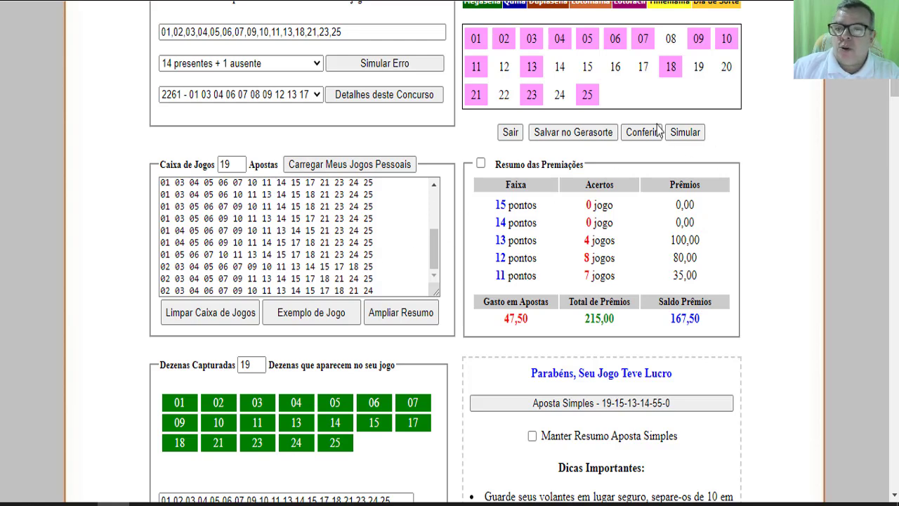
click(699, 132)
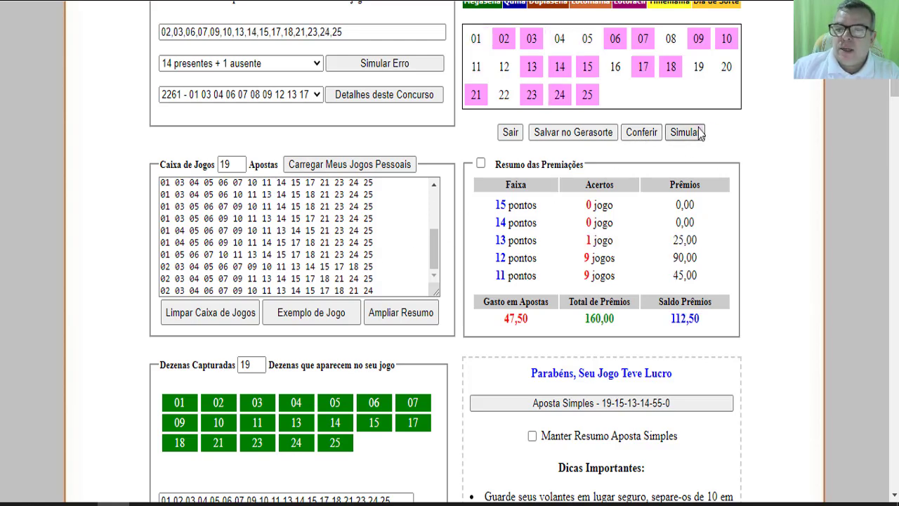
click(699, 132)
click(699, 132)
click(698, 132)
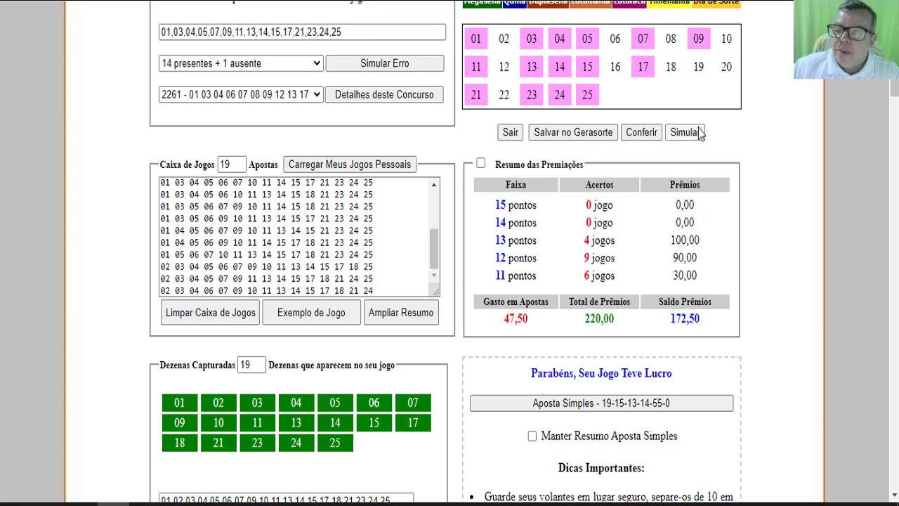
click(699, 132)
click(699, 132)
click(698, 132)
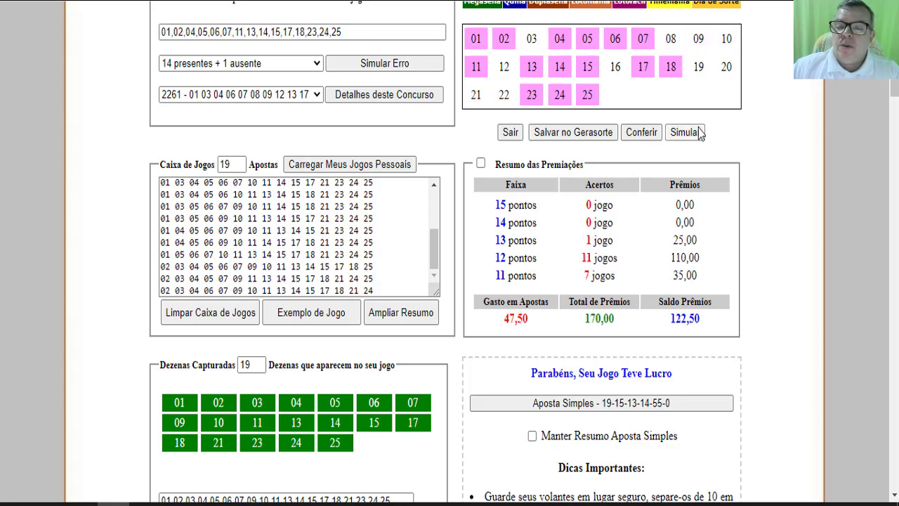
click(699, 132)
click(699, 132)
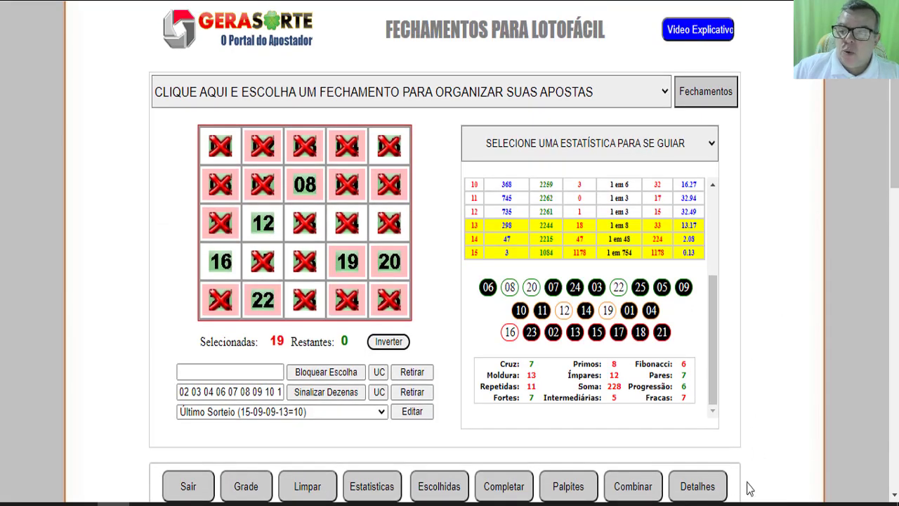
Show the details of the loaded closure on the closures page, and browse the closure list down to the 14-point guarantees
click(694, 486)
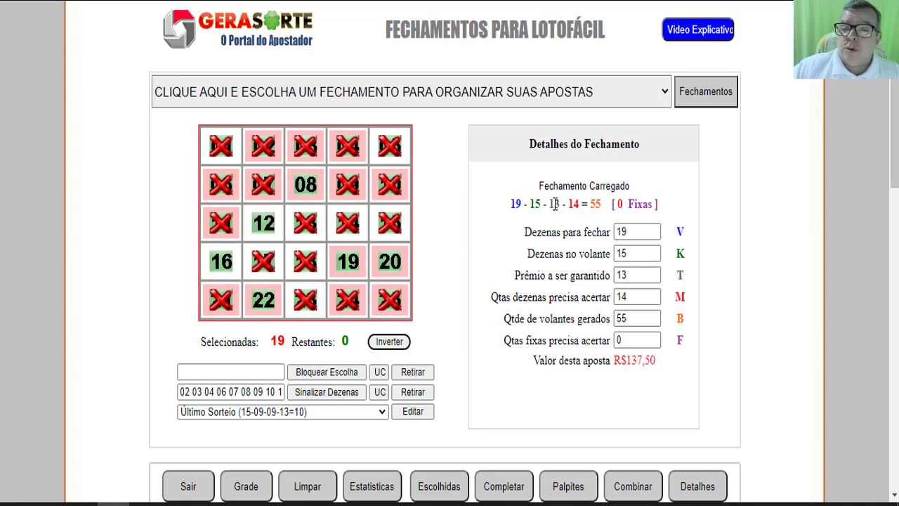
click(665, 96)
drag(710, 139, 717, 402)
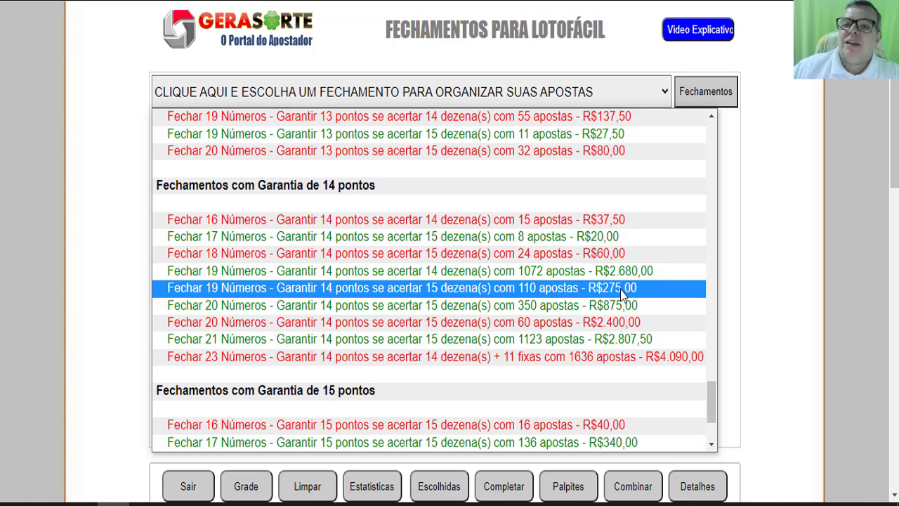
key(Up)
key(Up)
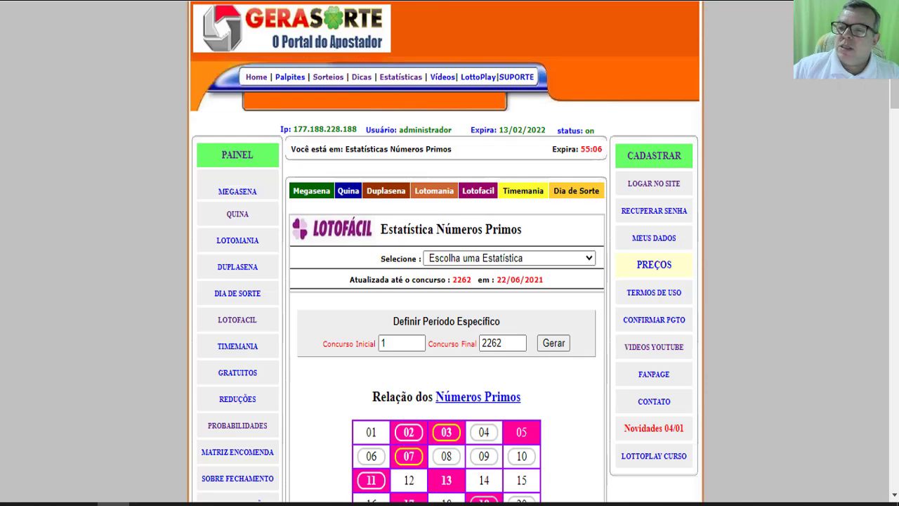
Examine the Lotofácil frequency statistics for prime, cross, odd, frame, Fibonacci and progression numbers, one page after another
scroll(893, 96, down, 5)
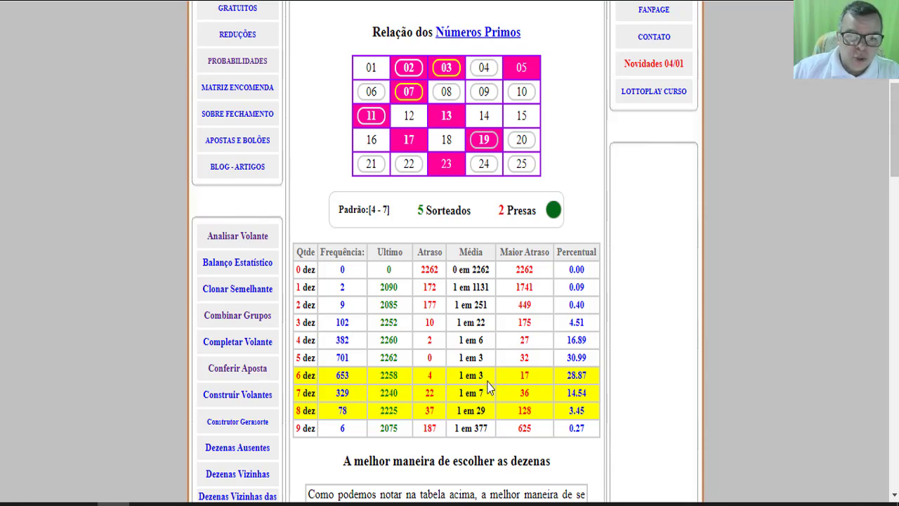
scroll(496, 235, up, 1)
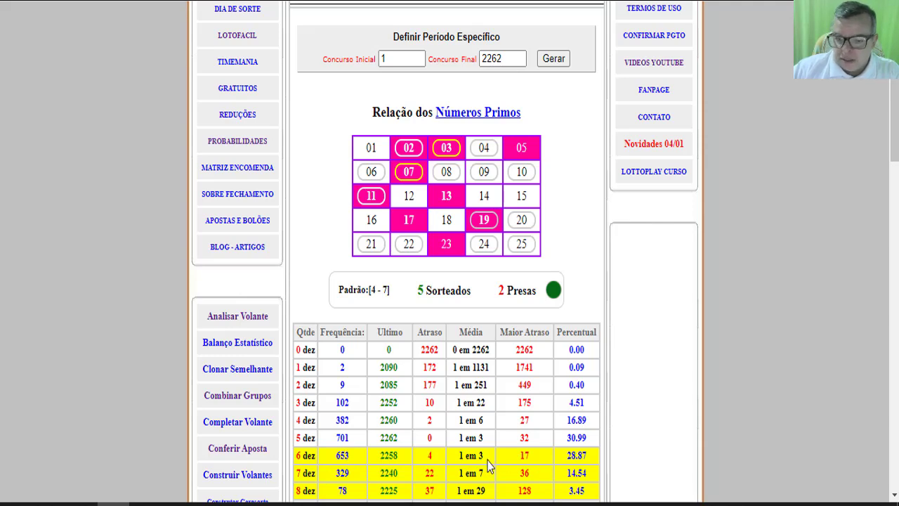
scroll(499, 442, down, 1)
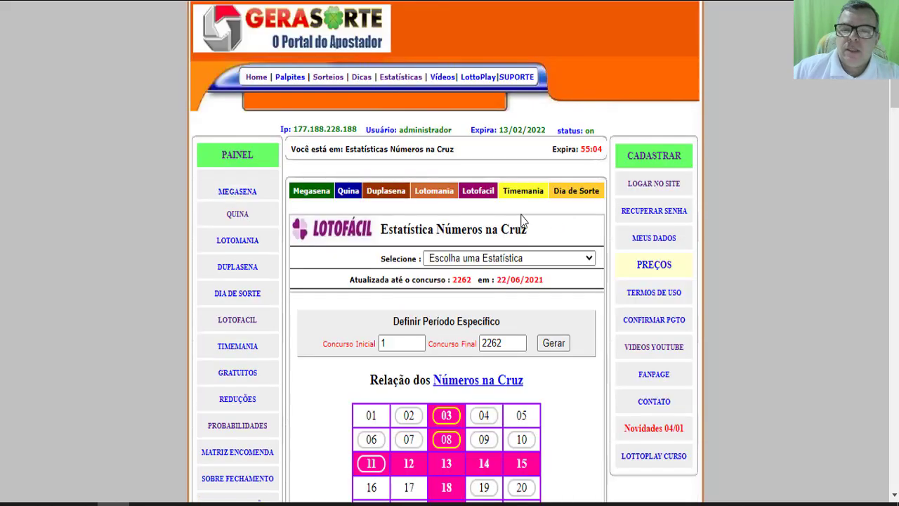
scroll(522, 221, down, 5)
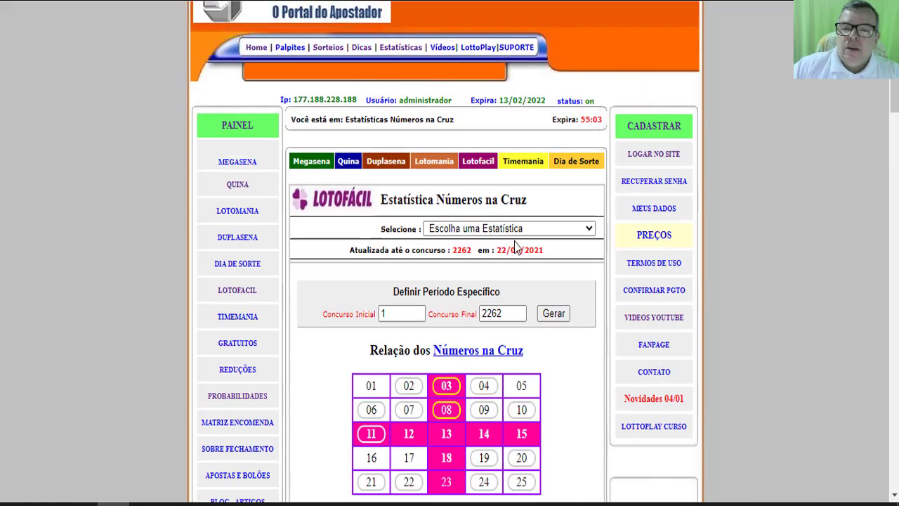
scroll(535, 179, up, 1)
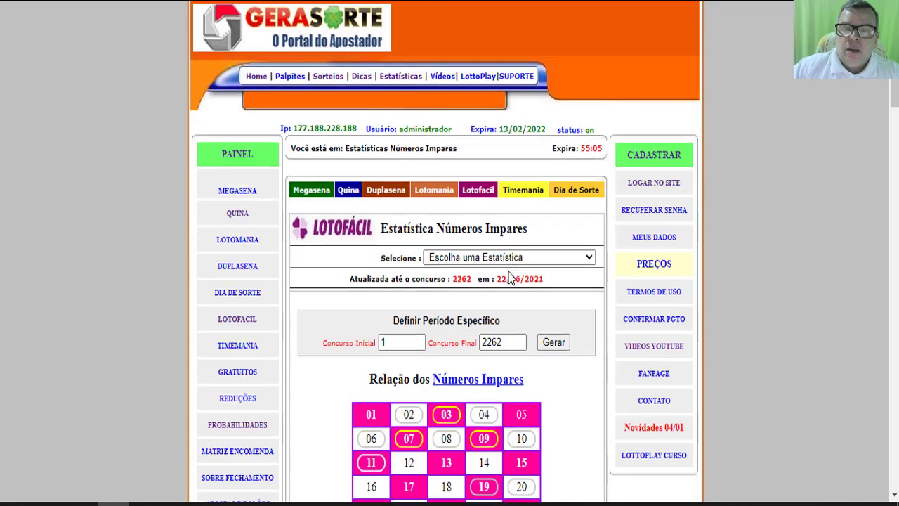
scroll(514, 279, down, 5)
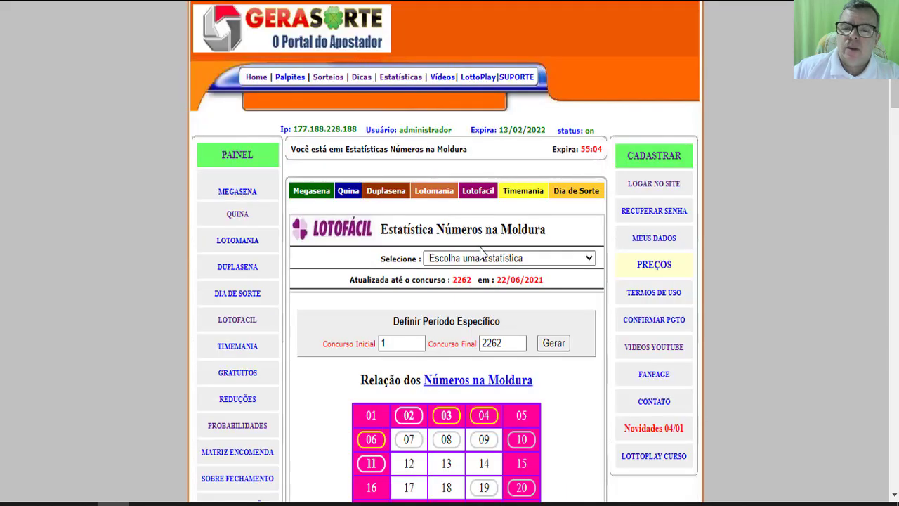
scroll(480, 281, down, 5)
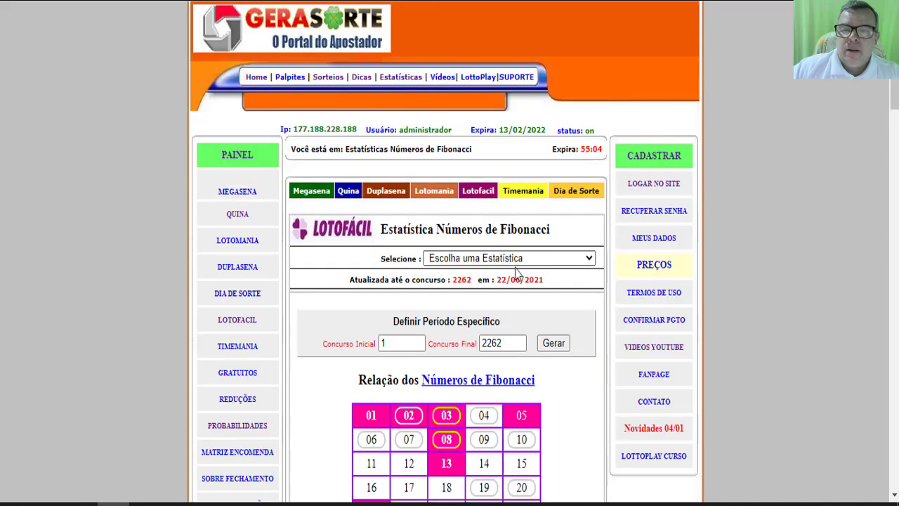
scroll(515, 274, down, 3)
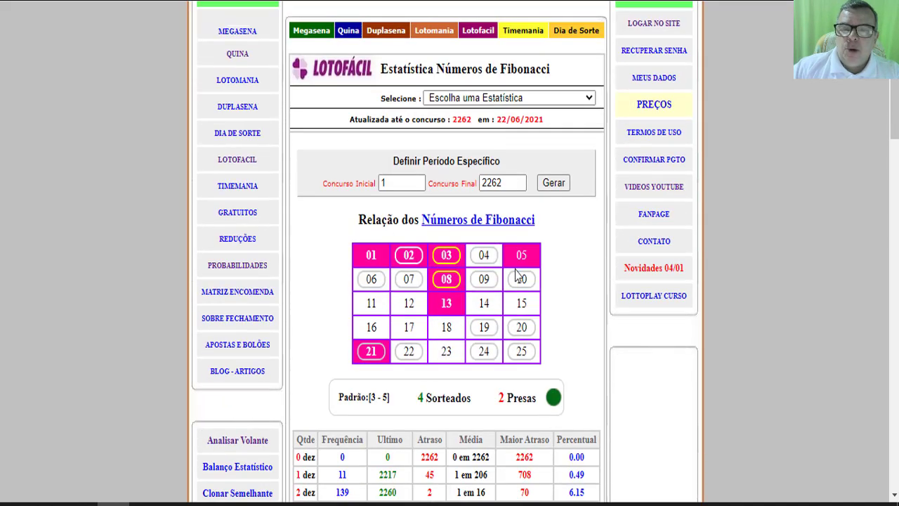
scroll(516, 274, down, 2)
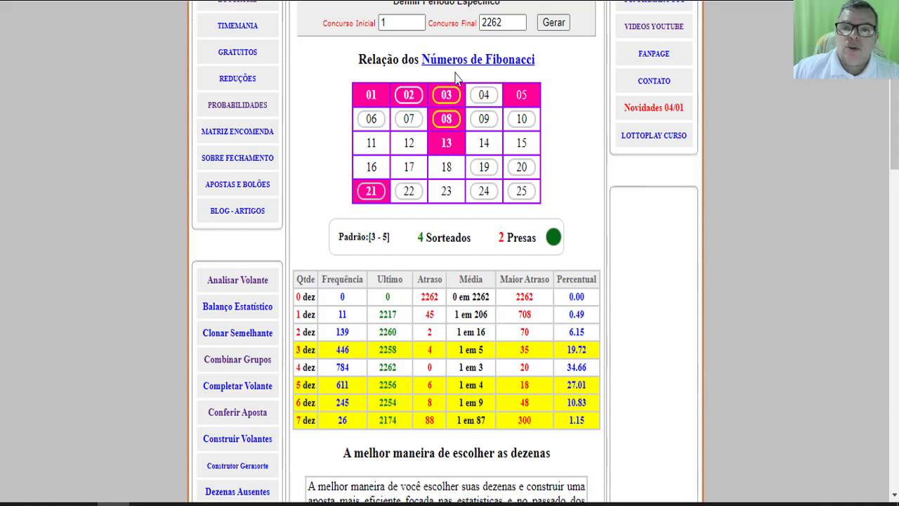
scroll(473, 307, down, 5)
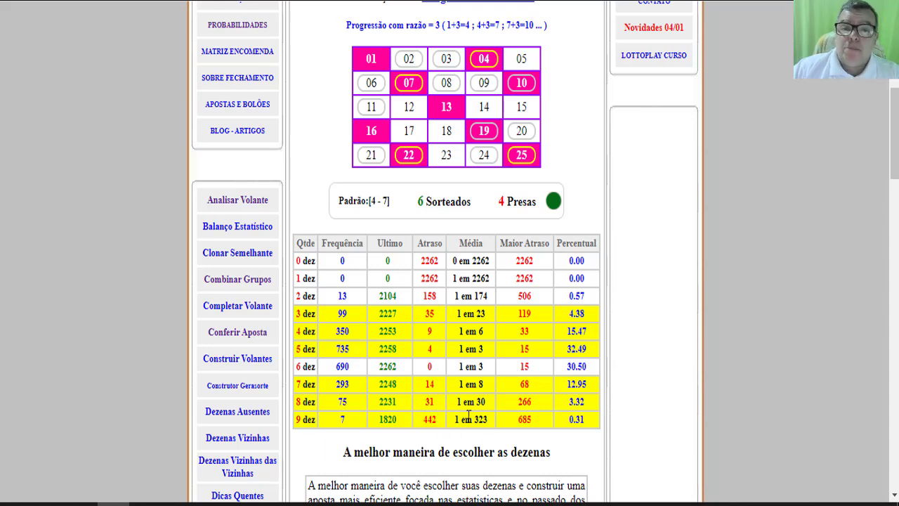
Go through the Lotofácil cycle statistics pages for prime, cross, odd, frame, Fibonacci and progression numbers
click(477, 1)
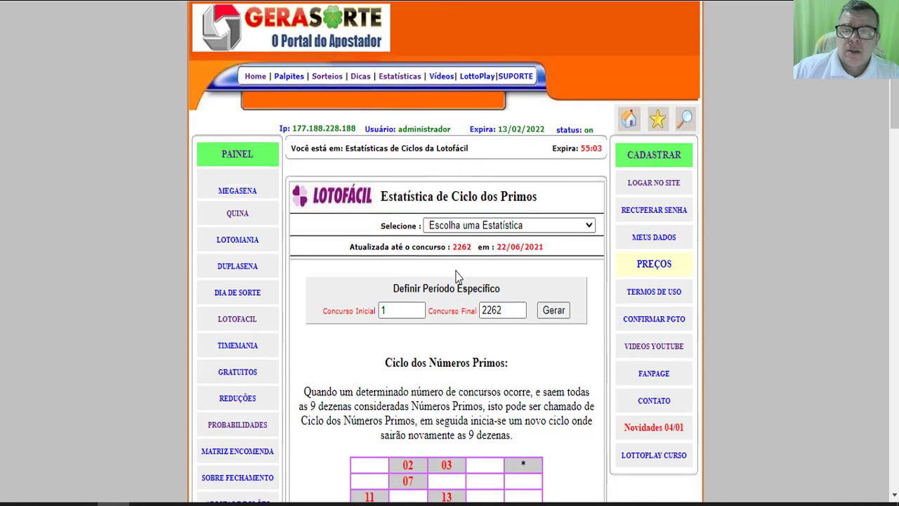
scroll(457, 276, down, 4)
scroll(457, 276, down, 1)
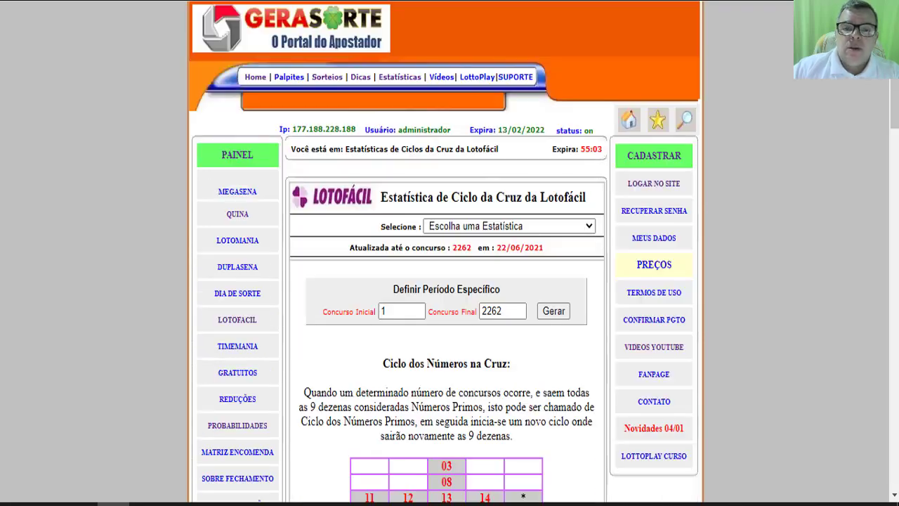
scroll(426, 124, down, 4)
scroll(426, 123, down, 1)
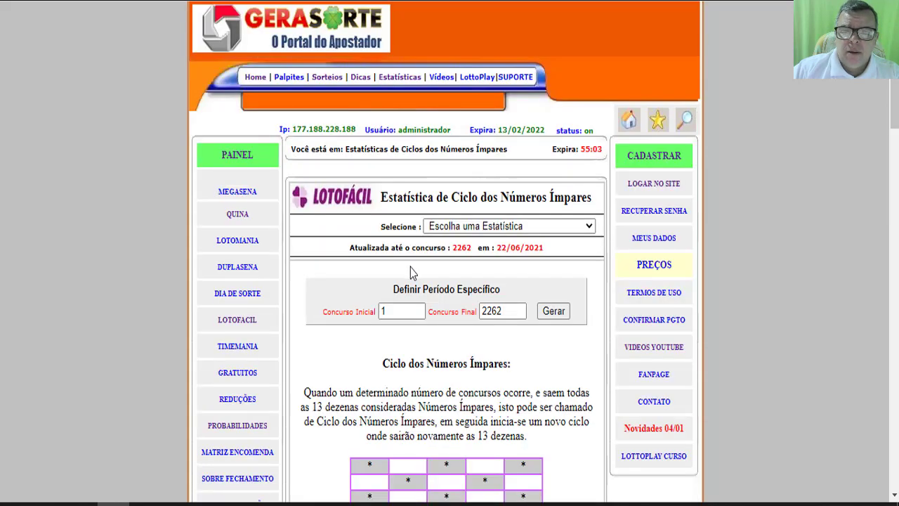
scroll(410, 267, down, 4)
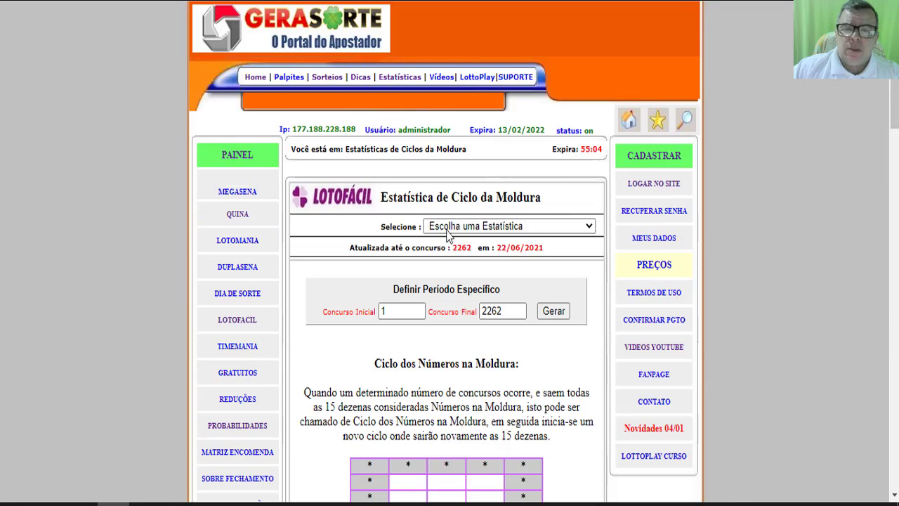
scroll(414, 251, down, 2)
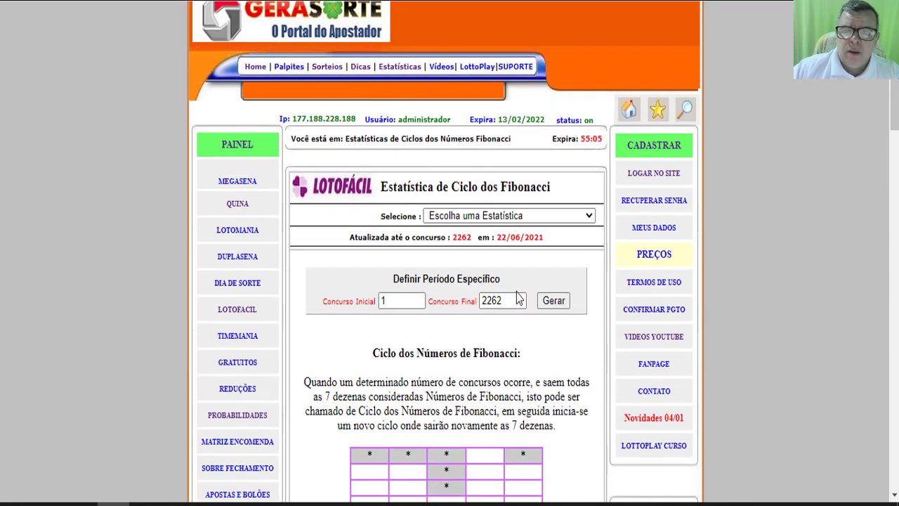
scroll(445, 251, down, 3)
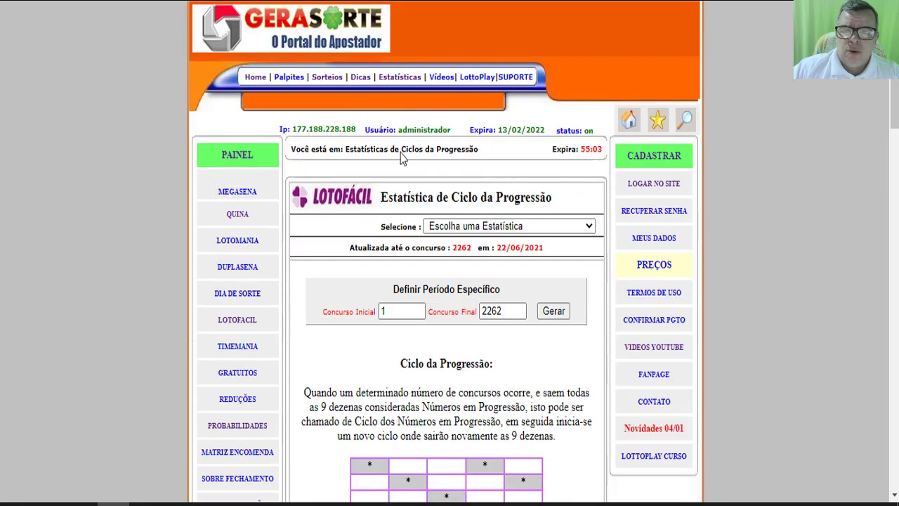
scroll(403, 166, down, 2)
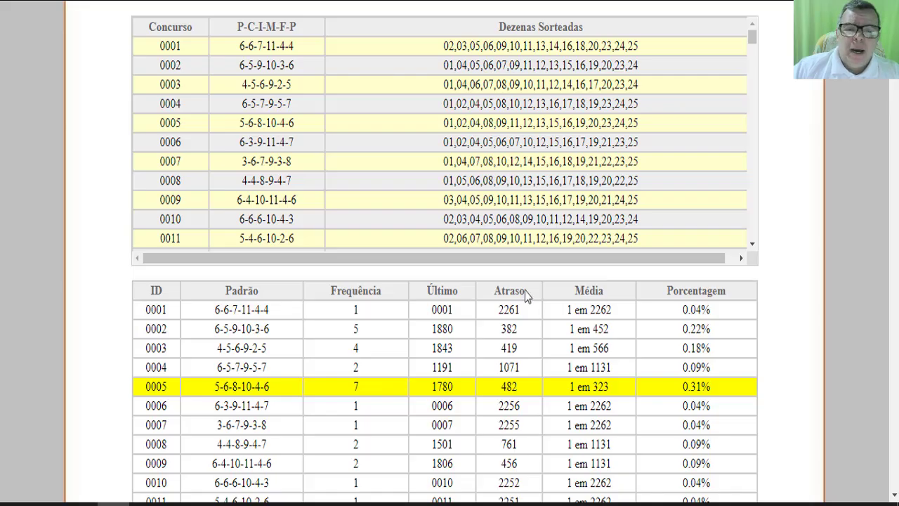
Select contest 2262's pattern 5-3-7-11-4-6 at the end of the contest list and find its entry in the pattern frequency table
drag(753, 39, 761, 249)
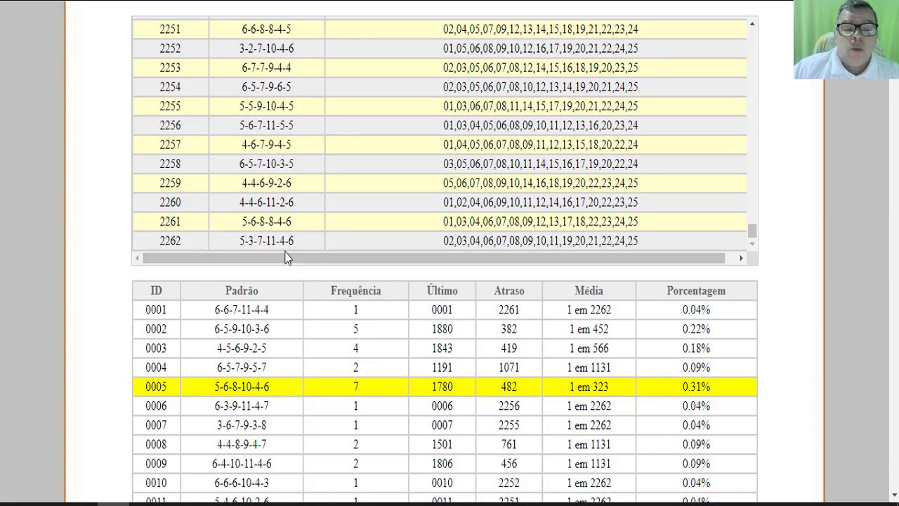
drag(297, 242, 238, 241)
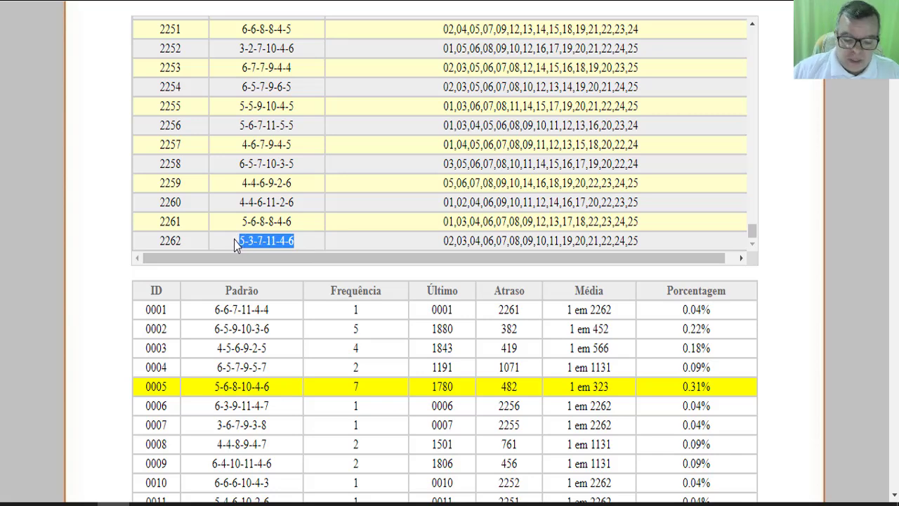
key(ctrl+f)
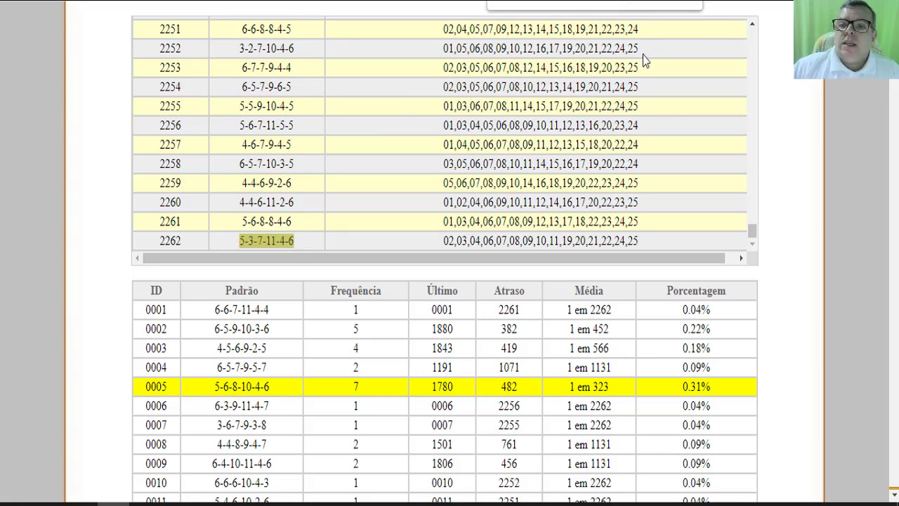
click(669, 2)
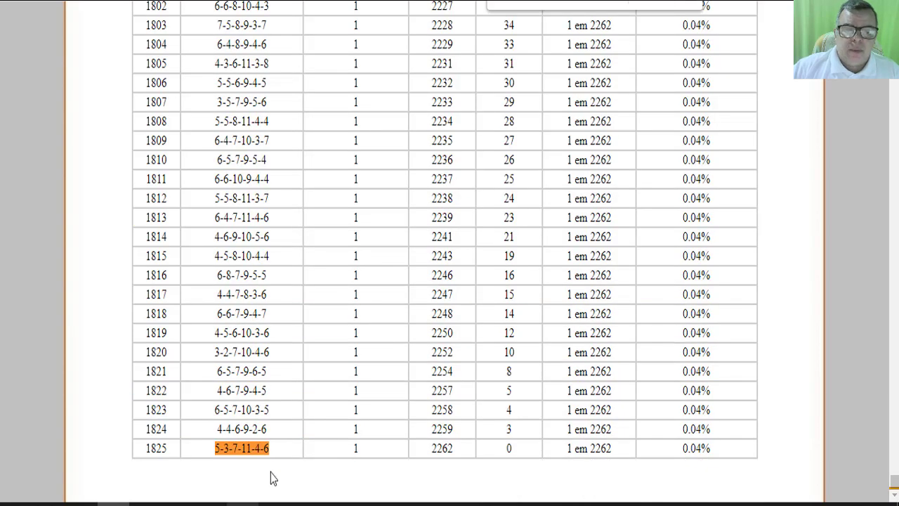